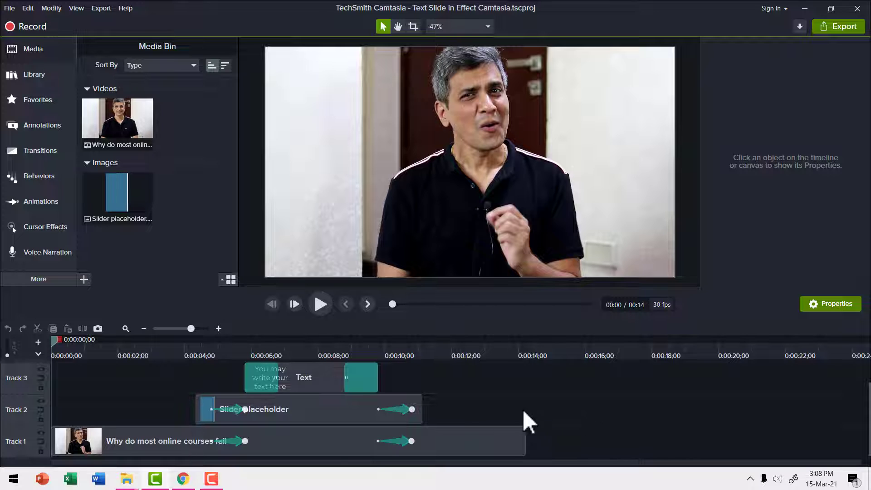
Preview the current effect around 4 and 7 seconds and play the project through
{"action": "left_click", "coordinate": [309, 442]}
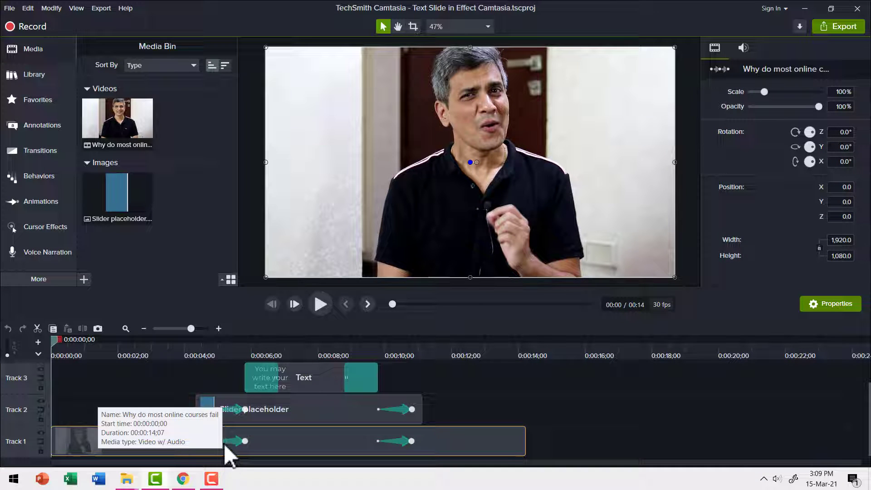
{"action": "left_click_drag", "start_coordinate": [55, 343], "coordinate": [247, 374]}
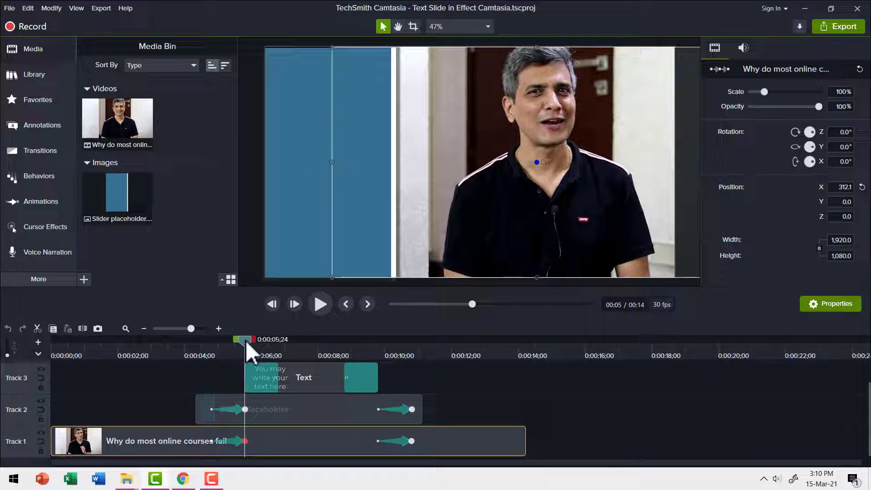
{"action": "left_click_drag", "start_coordinate": [246, 341], "coordinate": [160, 370]}
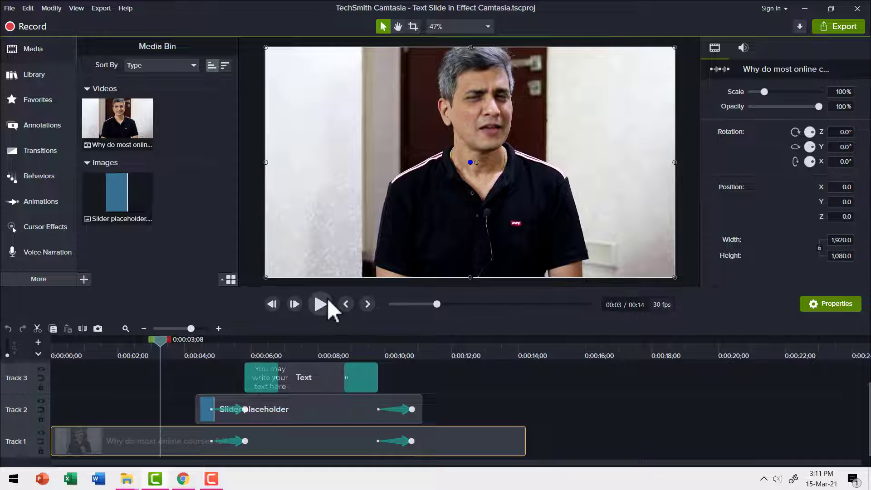
{"action": "left_click", "coordinate": [328, 304]}
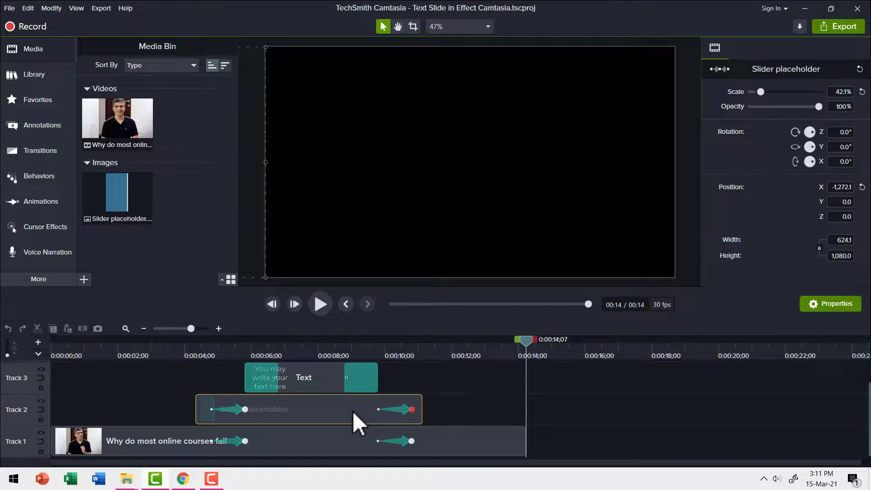
Delete the slider clip, the text clip and the video's slide animation, then return to the start
{"action": "key", "text": "Delete"}
{"action": "left_click", "coordinate": [320, 371]}
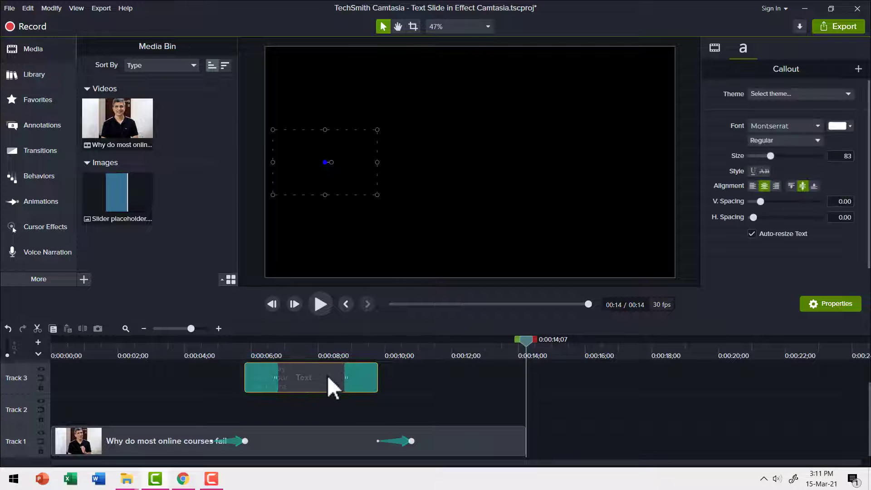
{"action": "key", "text": "Delete"}
{"action": "left_click", "coordinate": [237, 440]}
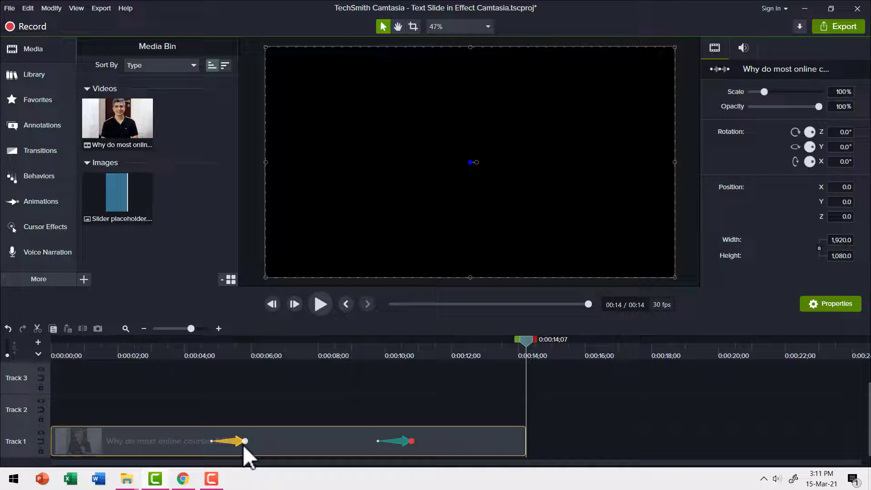
{"action": "key", "text": "Delete"}
{"action": "key", "text": "Delete"}
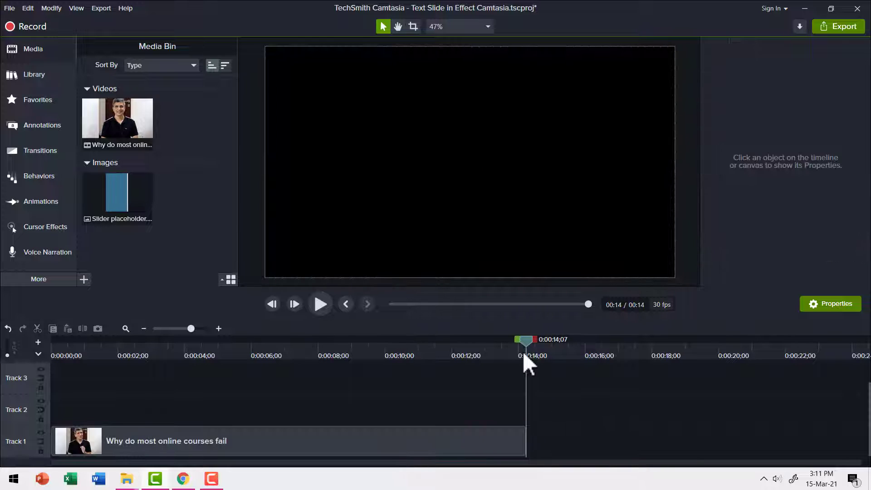
{"action": "left_click_drag", "start_coordinate": [527, 343], "coordinate": [145, 342]}
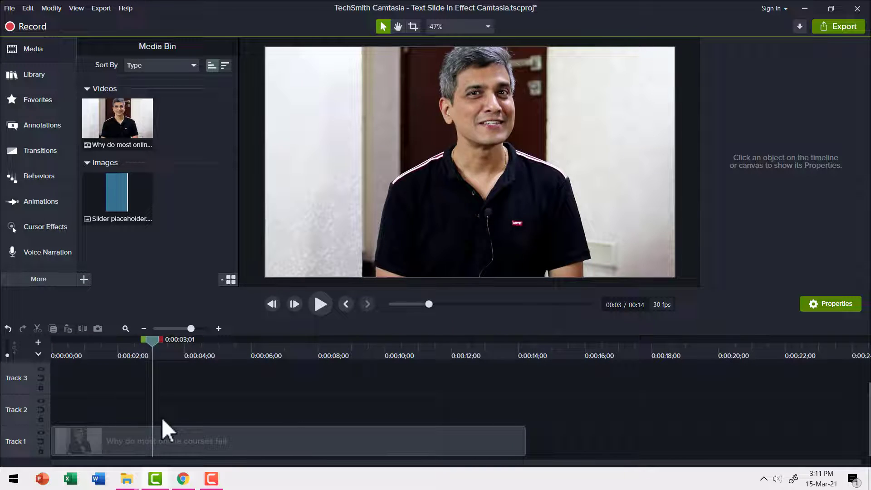
{"action": "key", "text": "ctrl+Home"}
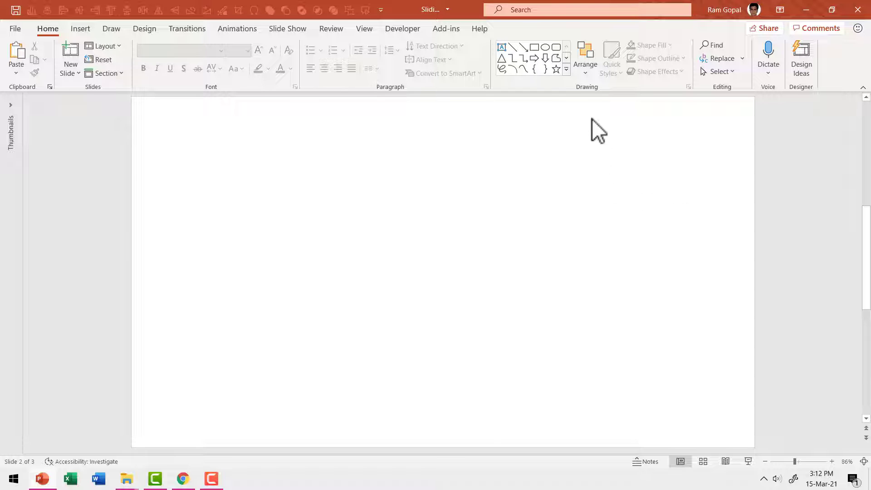
Draw a 7.5 by 4.38 inch rectangle down the slide's full left side
{"action": "left_click", "coordinate": [567, 69]}
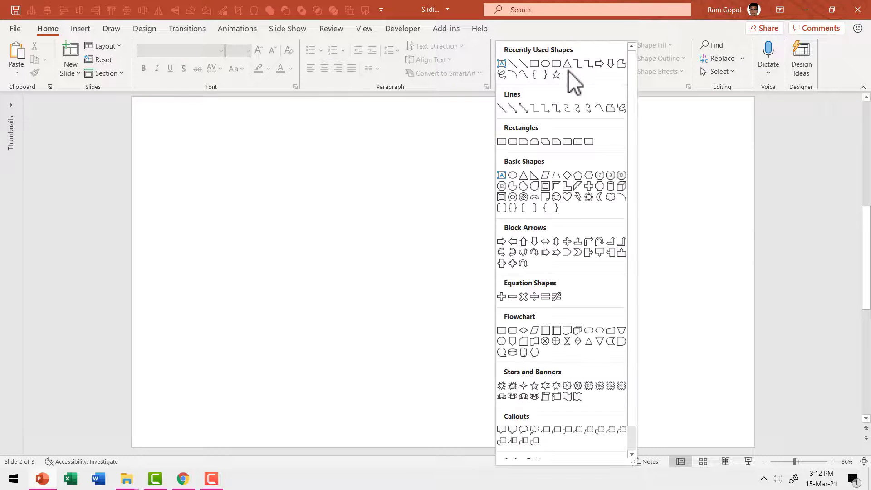
{"action": "left_click", "coordinate": [502, 142]}
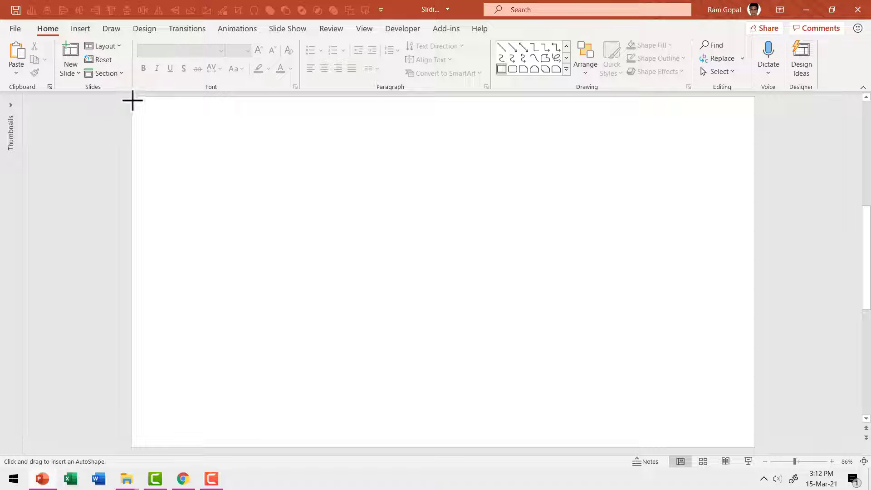
{"action": "left_click_drag", "start_coordinate": [132, 96], "coordinate": [336, 447]}
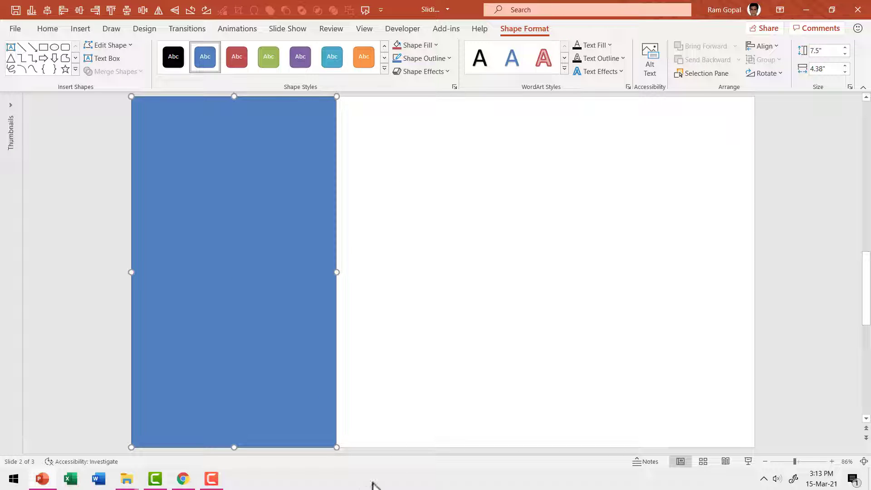
Draw a thin rectangle strip along the blue rectangle's right edge
{"action": "left_click", "coordinate": [51, 33]}
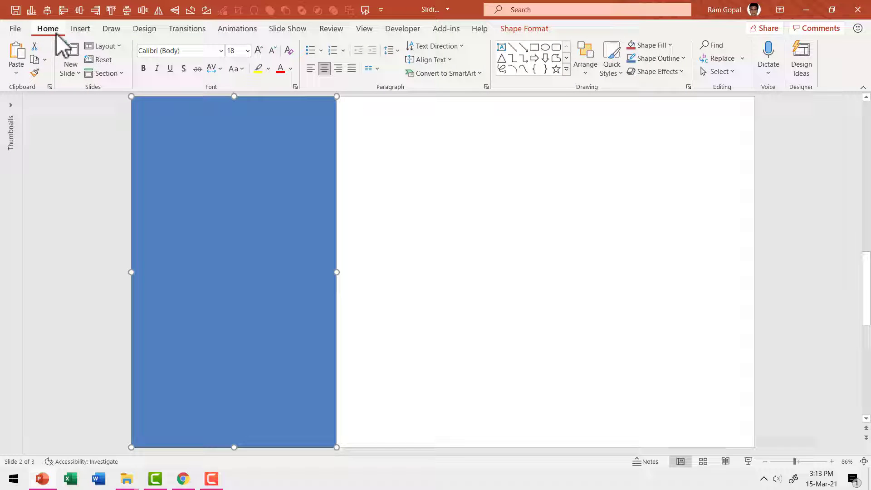
{"action": "left_click", "coordinate": [534, 46]}
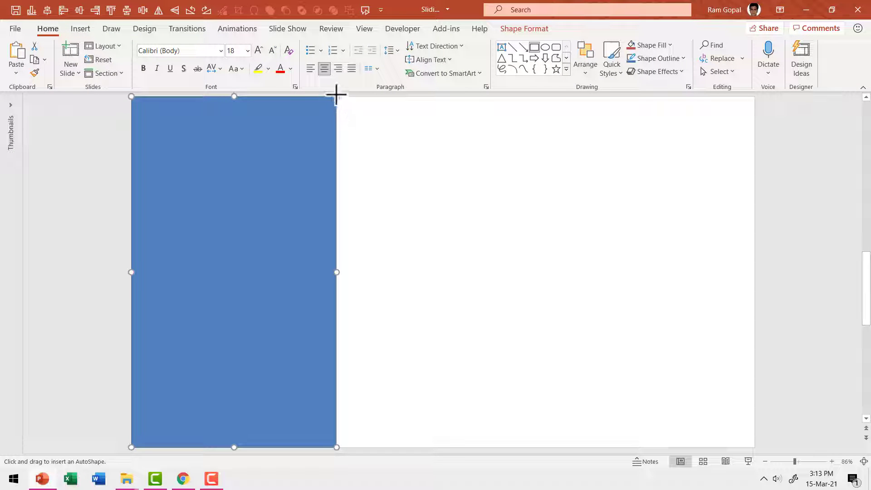
{"action": "left_click_drag", "start_coordinate": [336, 96], "coordinate": [346, 448]}
Paste the circular AA logo onto the slide's right side, keeping source formatting
{"action": "left_click", "coordinate": [459, 295]}
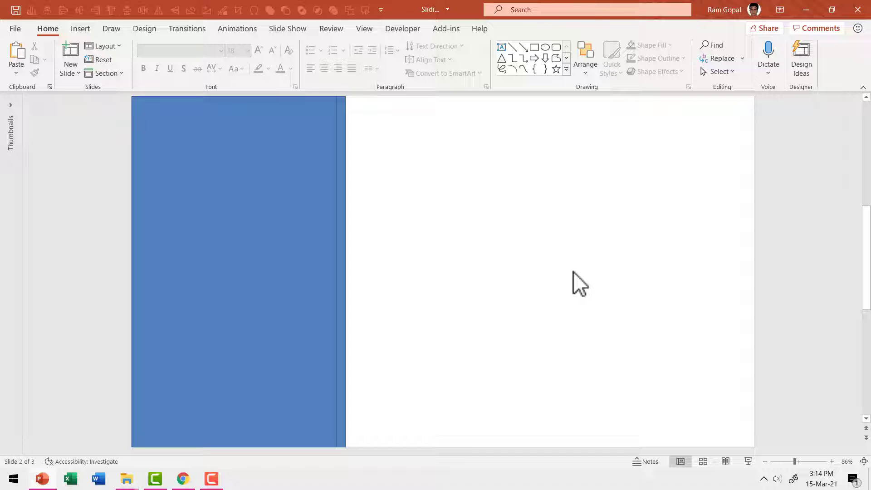
{"action": "right_click", "coordinate": [534, 232]}
{"action": "left_click", "coordinate": [558, 260]}
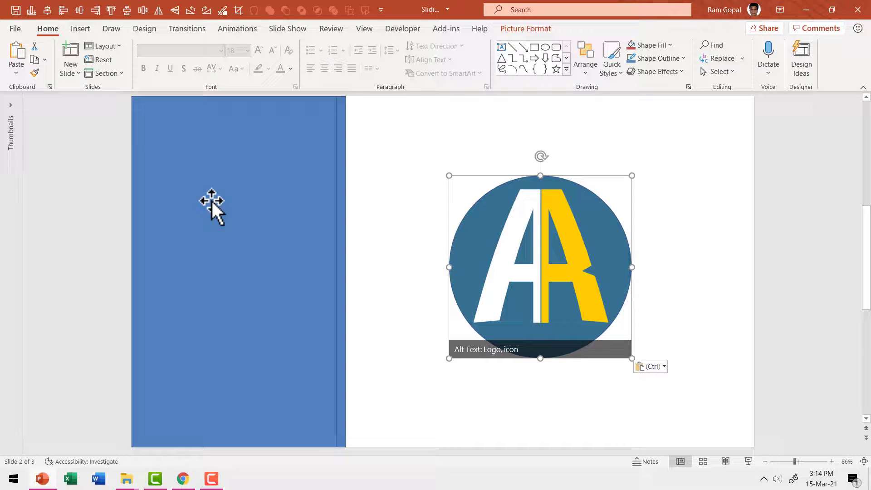
Fill the large rectangle with the logo's dark blue using the eyedropper
{"action": "left_click", "coordinate": [442, 241]}
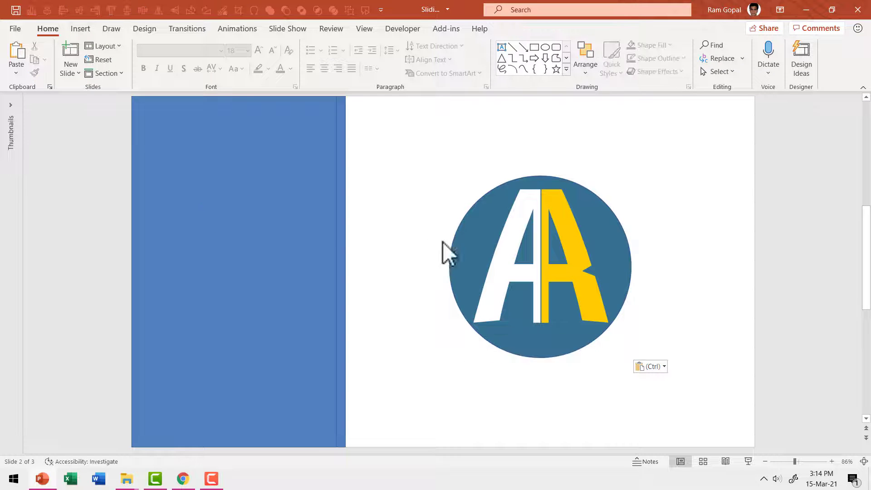
{"action": "left_click", "coordinate": [295, 232]}
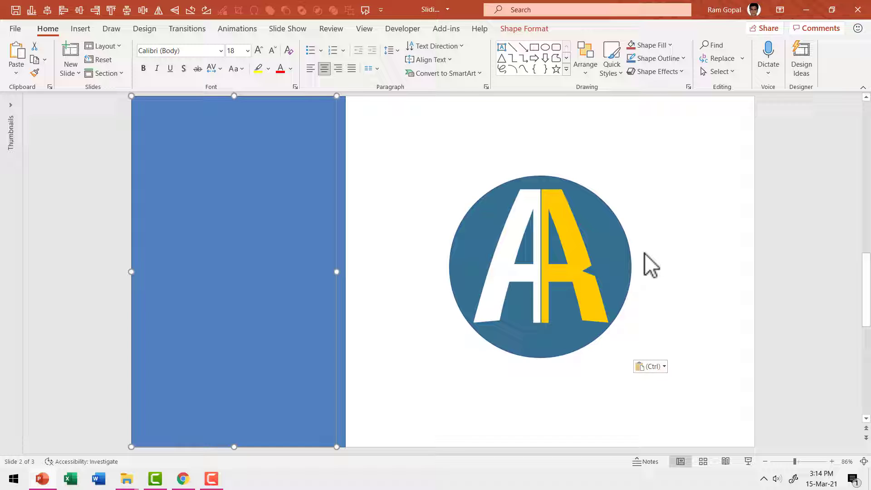
{"action": "left_click", "coordinate": [665, 45]}
{"action": "left_click", "coordinate": [663, 234]}
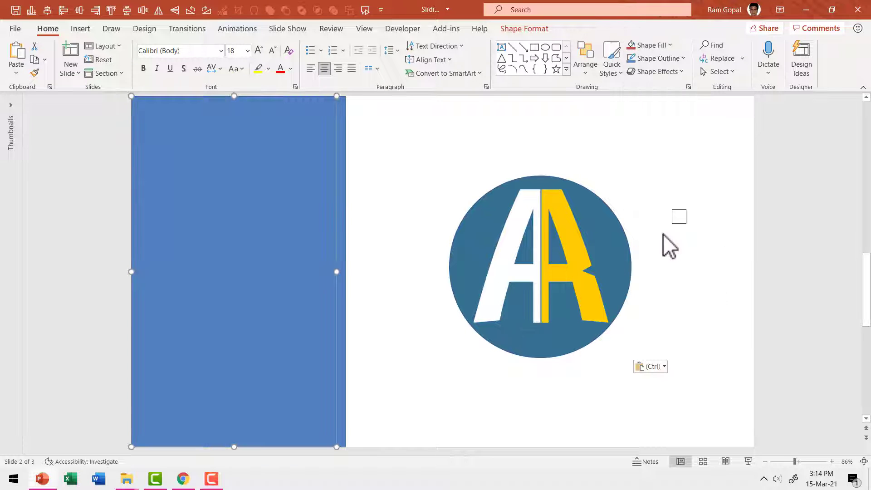
{"action": "left_click", "coordinate": [598, 229]}
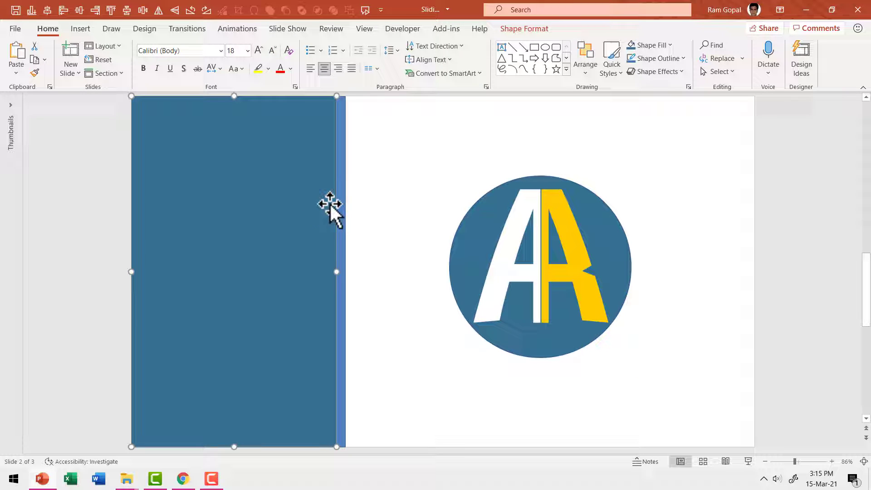
Fill the thin strip with the logo's white using the eyedropper
{"action": "left_click", "coordinate": [344, 199]}
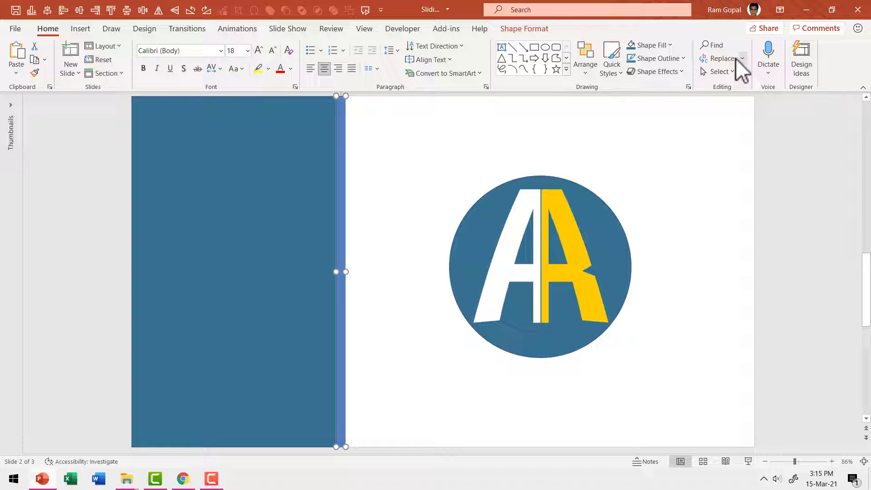
{"action": "left_click", "coordinate": [664, 46]}
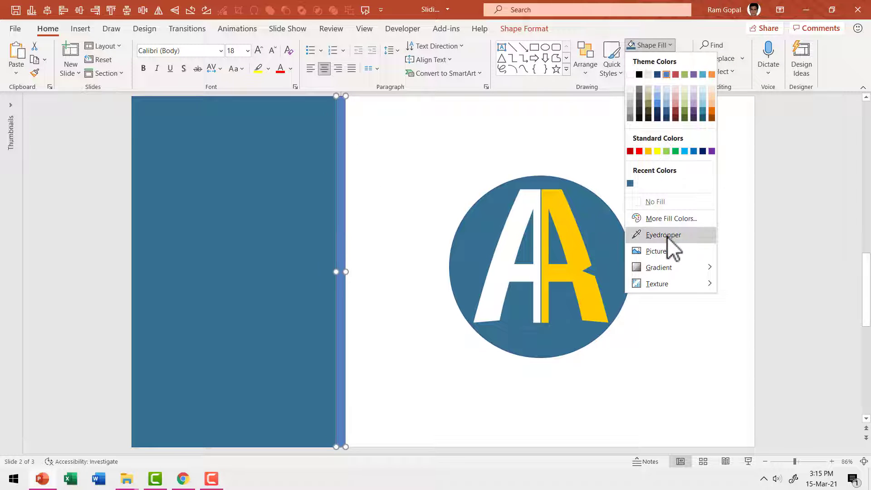
{"action": "left_click", "coordinate": [668, 236]}
{"action": "left_click", "coordinate": [521, 221]}
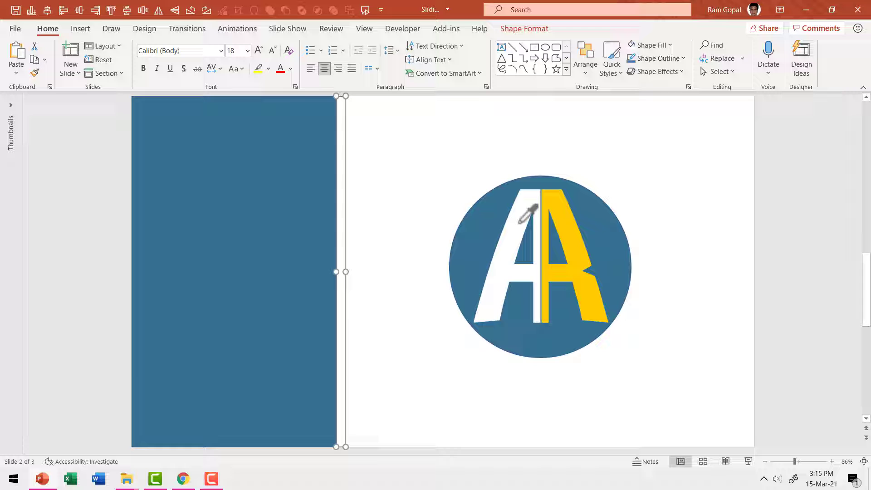
{"action": "left_click", "coordinate": [646, 149]}
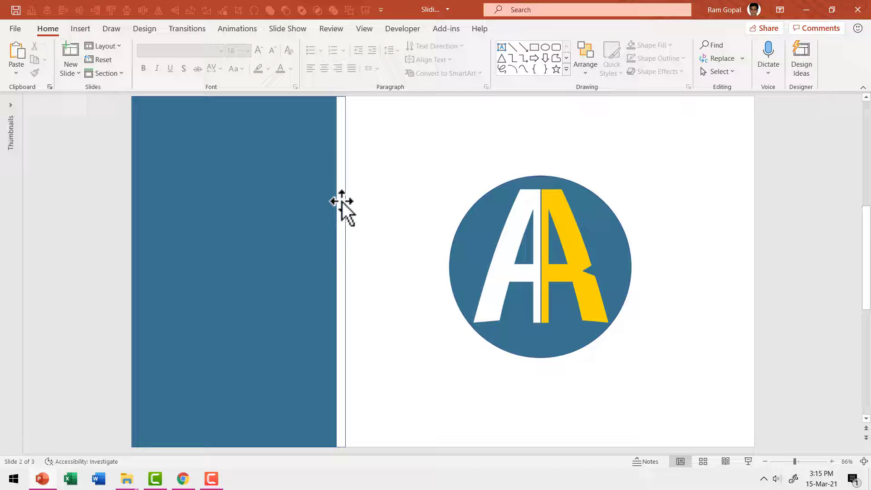
Remove the outline from the large blue rectangle
{"action": "left_click", "coordinate": [341, 202]}
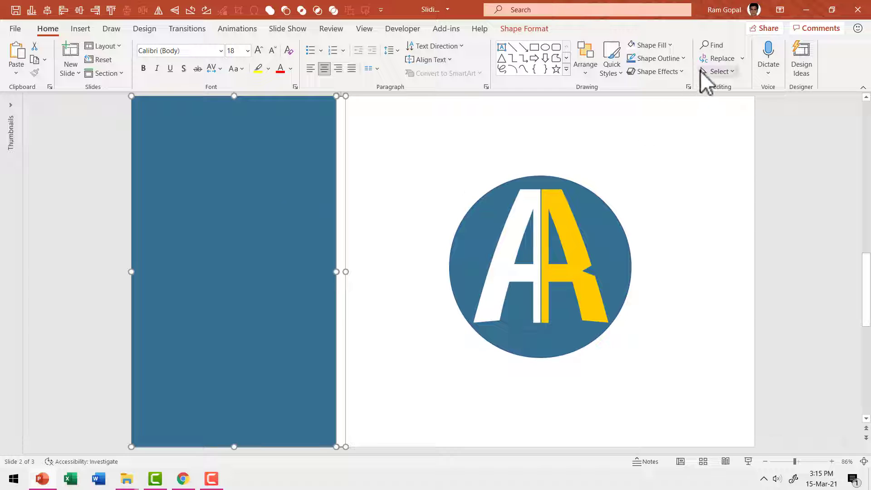
{"action": "left_click", "coordinate": [682, 58]}
{"action": "left_click", "coordinate": [655, 213]}
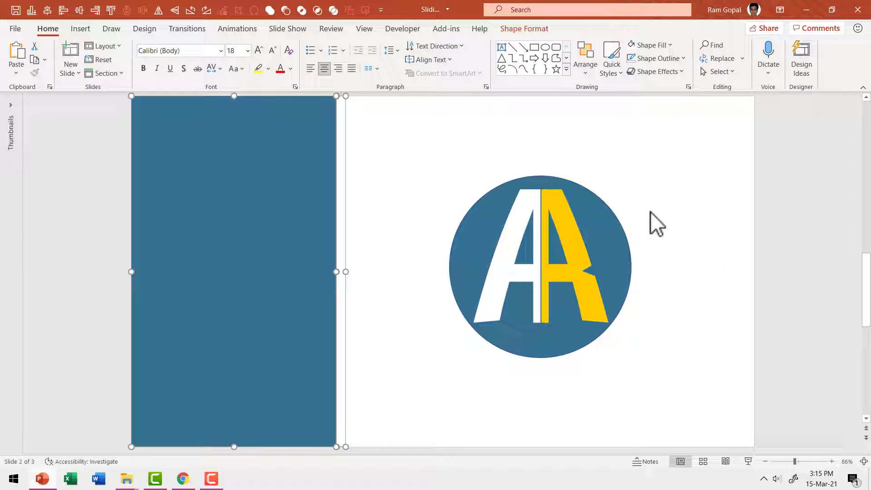
Delete the AA logo from the slide and reselect the blue rectangle
{"action": "left_click", "coordinate": [603, 233]}
{"action": "key", "text": "Delete"}
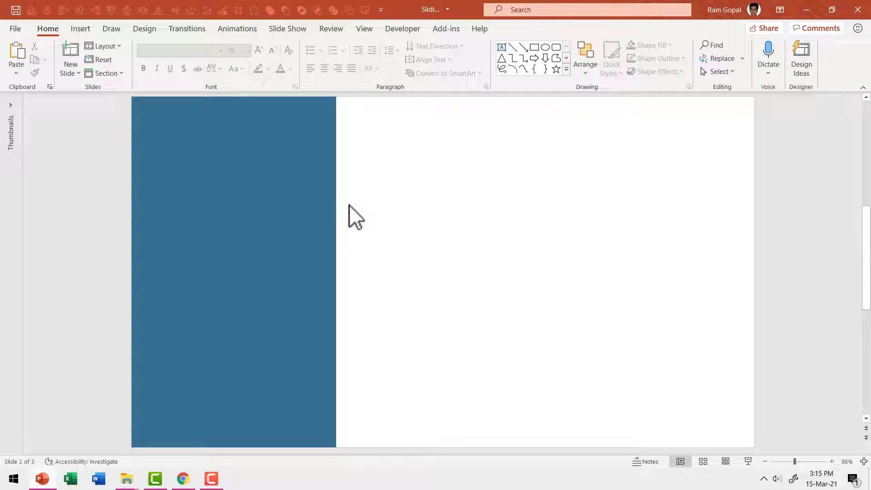
{"action": "left_click", "coordinate": [342, 200]}
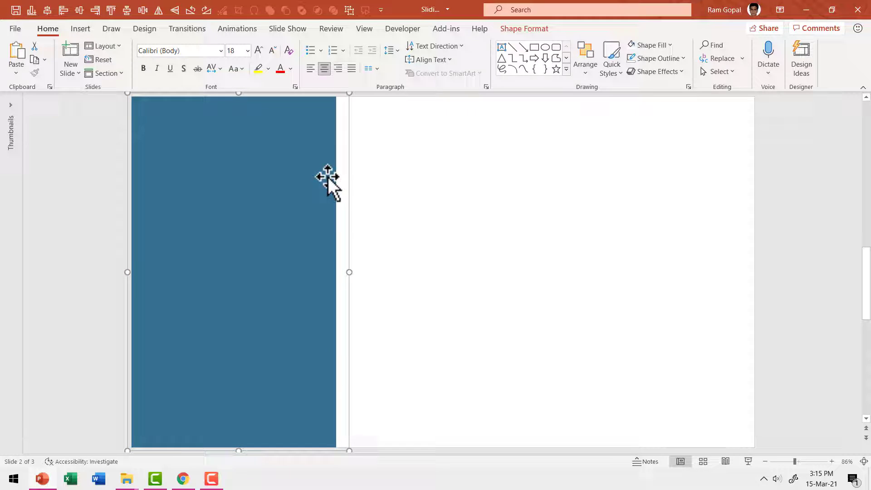
Give the rectangle an Offset: Right outer shadow with transparency lowered to 54%
{"action": "right_click", "coordinate": [328, 177]}
{"action": "left_click", "coordinate": [654, 334]}
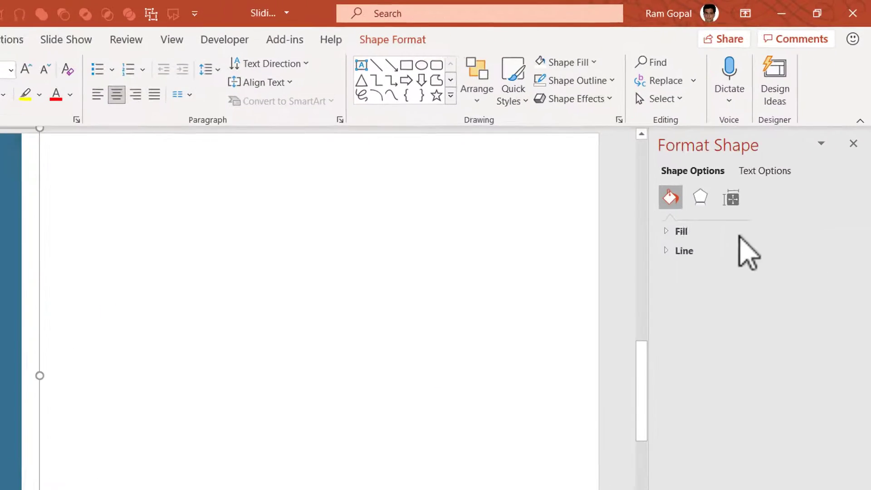
{"action": "left_click", "coordinate": [747, 144]}
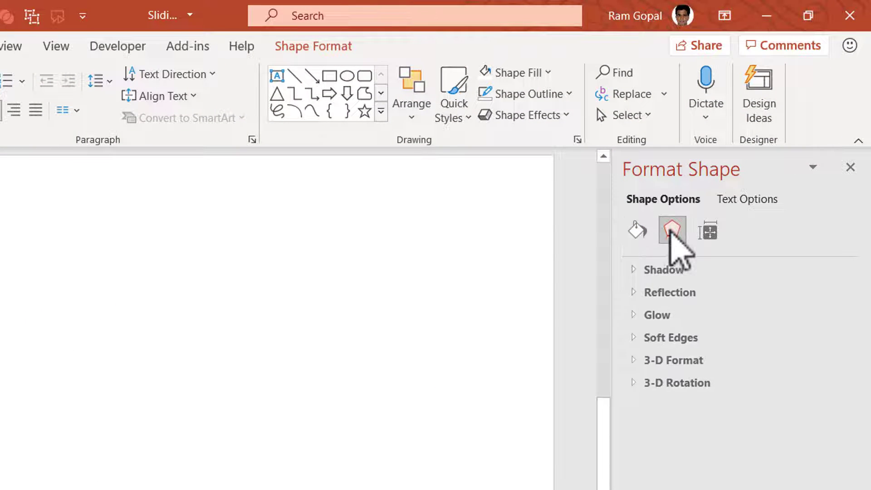
{"action": "left_click", "coordinate": [638, 272]}
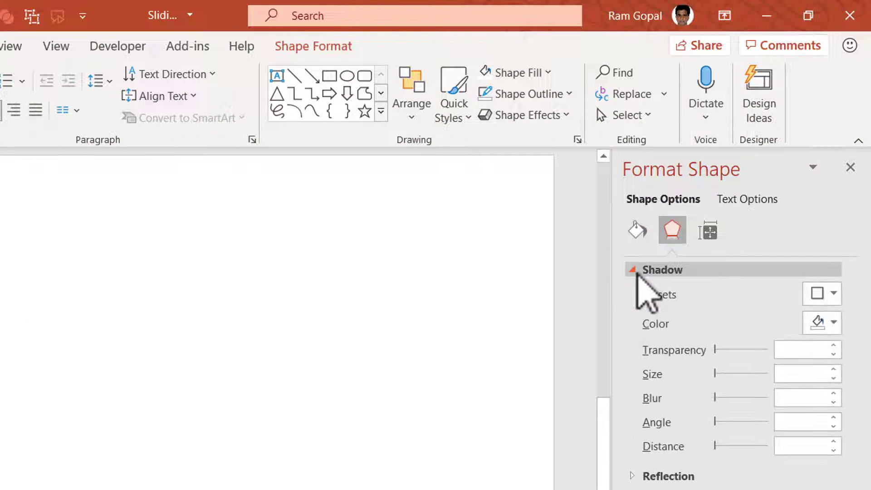
{"action": "left_click", "coordinate": [817, 296]}
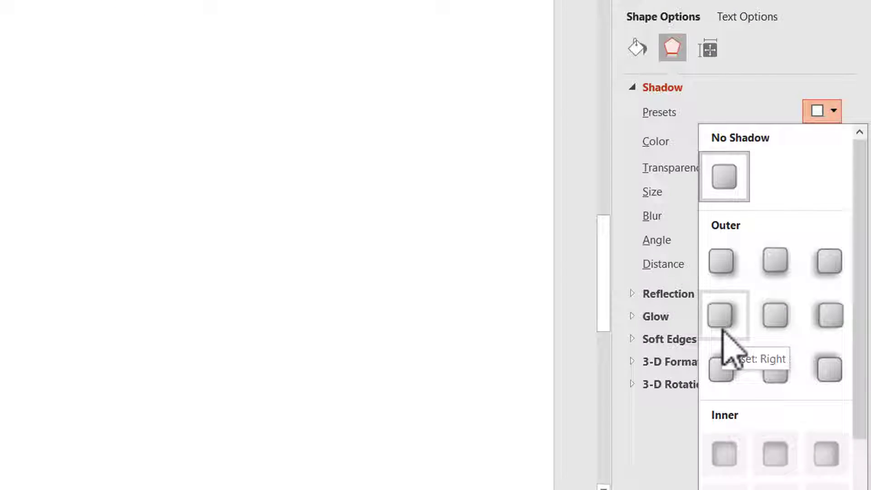
{"action": "left_click", "coordinate": [723, 331]}
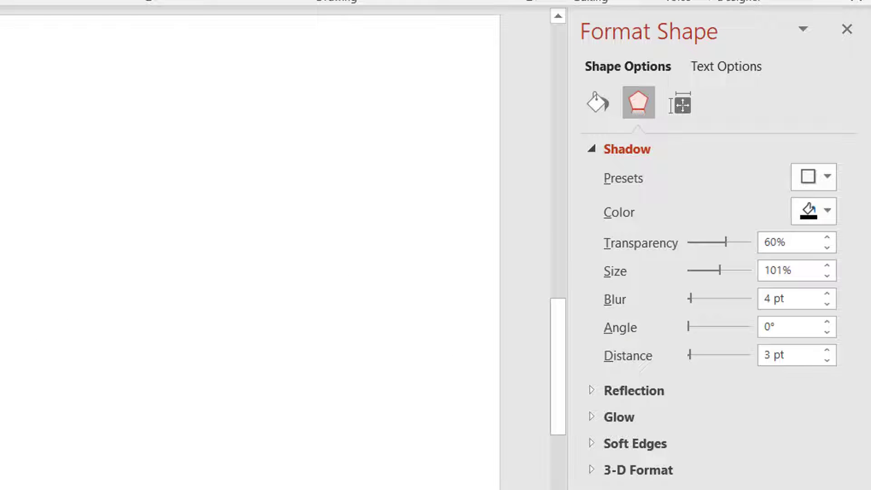
{"action": "left_click", "coordinate": [827, 248]}
{"action": "left_click", "coordinate": [827, 248]}
{"action": "left_click", "coordinate": [827, 248]}
{"action": "left_click", "coordinate": [827, 248]}
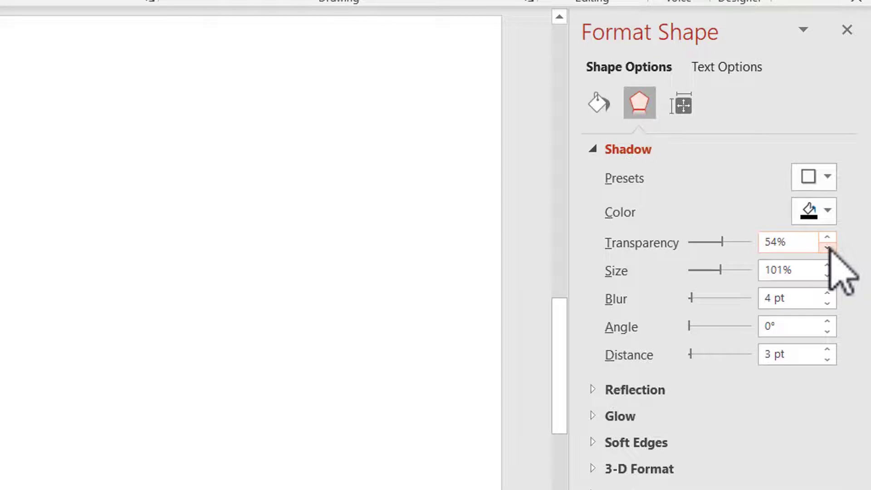
{"action": "left_click", "coordinate": [26, 346]}
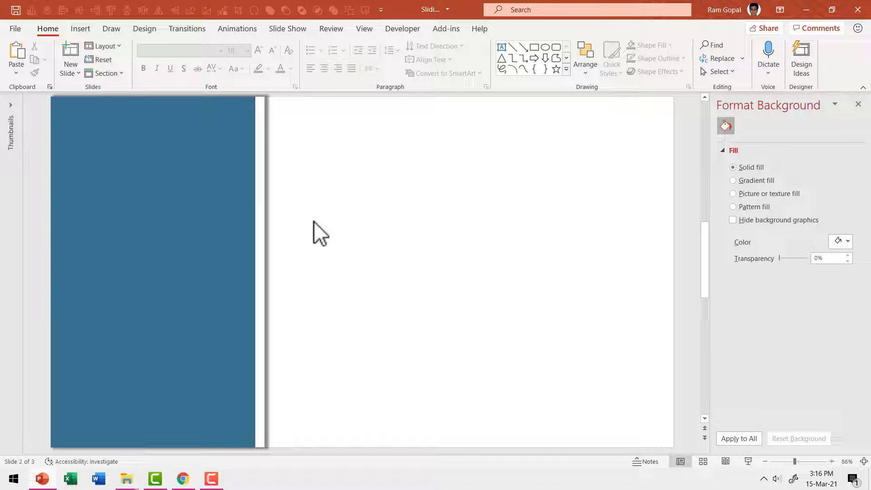
Open the blue rectangle's shortcut menu to save it as a picture
{"action": "left_click", "coordinate": [245, 192]}
{"action": "right_click", "coordinate": [243, 196]}
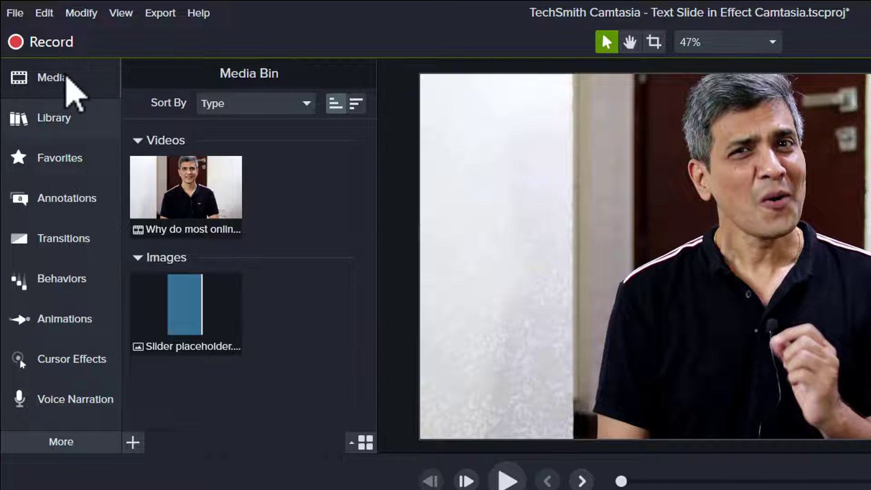
Import Slider placeholder from D:\Video Assets\PPT Graphics and drop it onto Track 2
{"action": "right_click", "coordinate": [285, 317]}
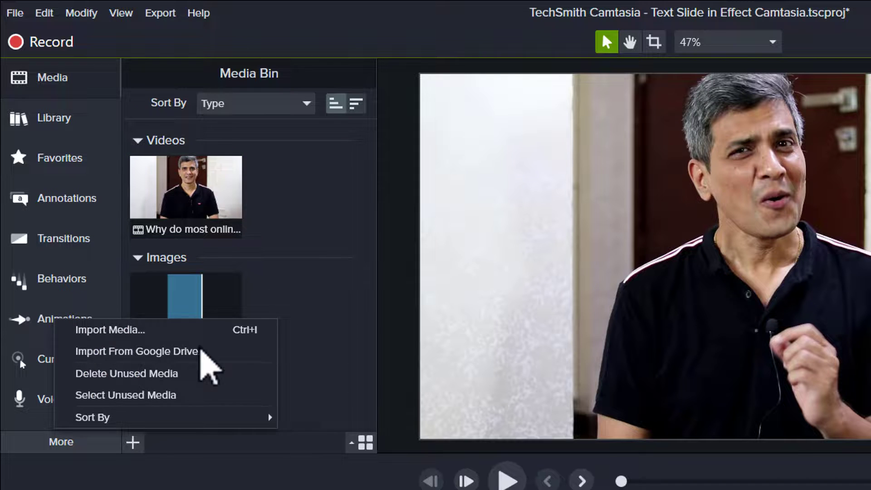
{"action": "left_click", "coordinate": [145, 332]}
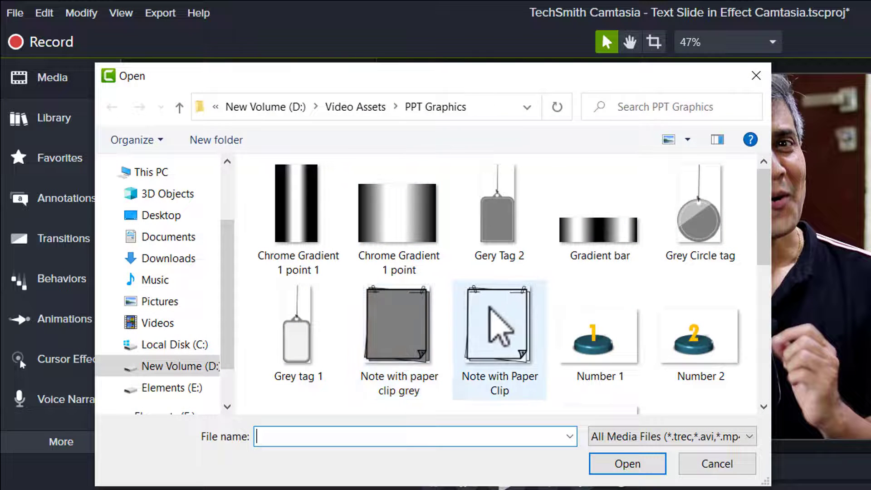
{"action": "scroll", "coordinate": [489, 307], "scroll_direction": "down", "scroll_amount": 2}
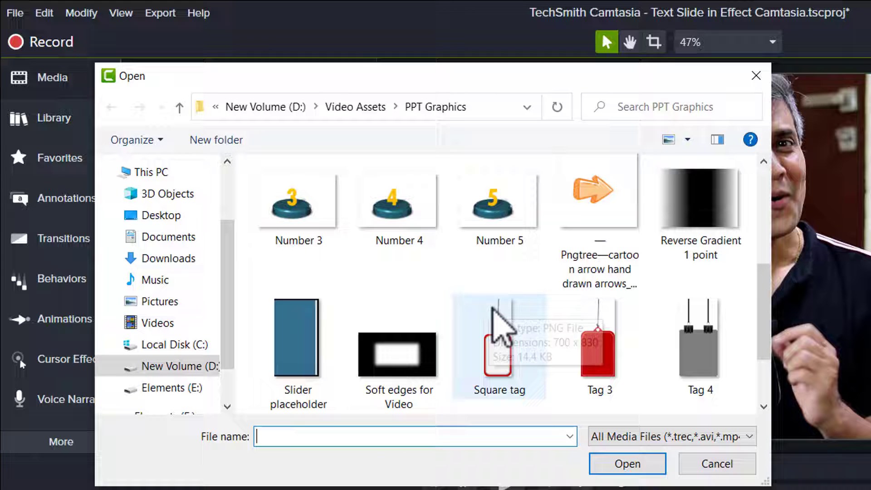
{"action": "left_click", "coordinate": [292, 360]}
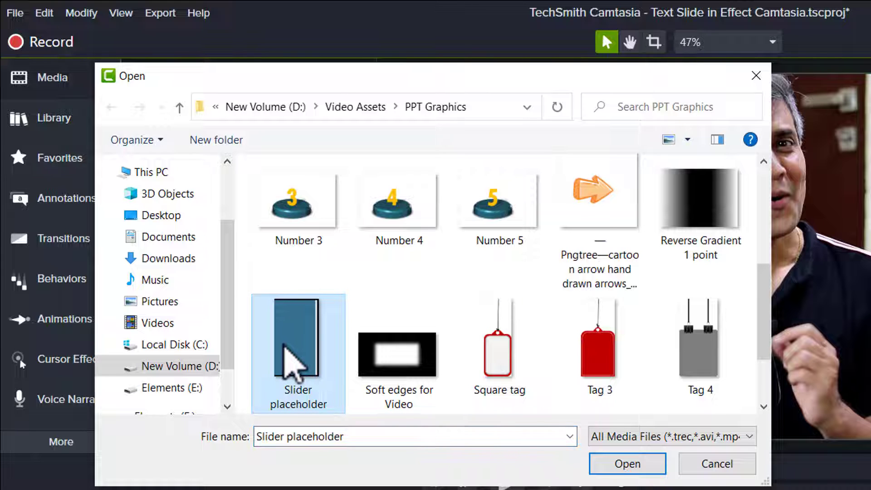
{"action": "left_click", "coordinate": [642, 465]}
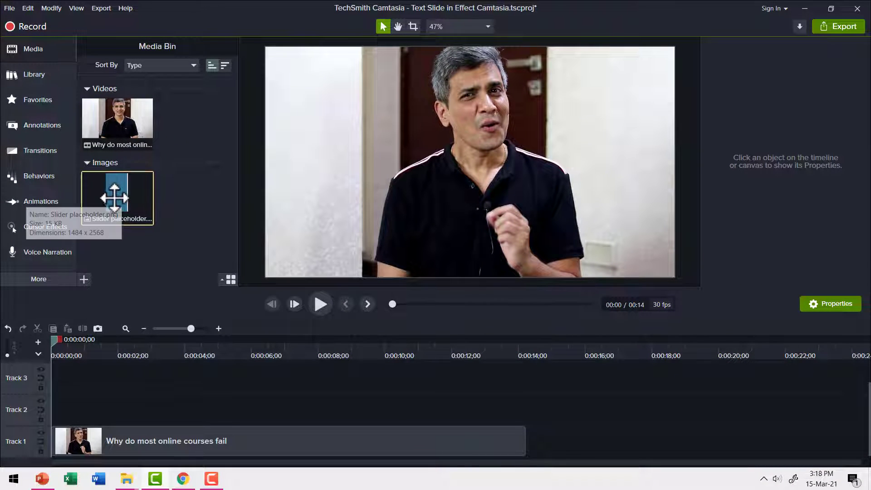
{"action": "left_click_drag", "start_coordinate": [117, 195], "coordinate": [153, 410]}
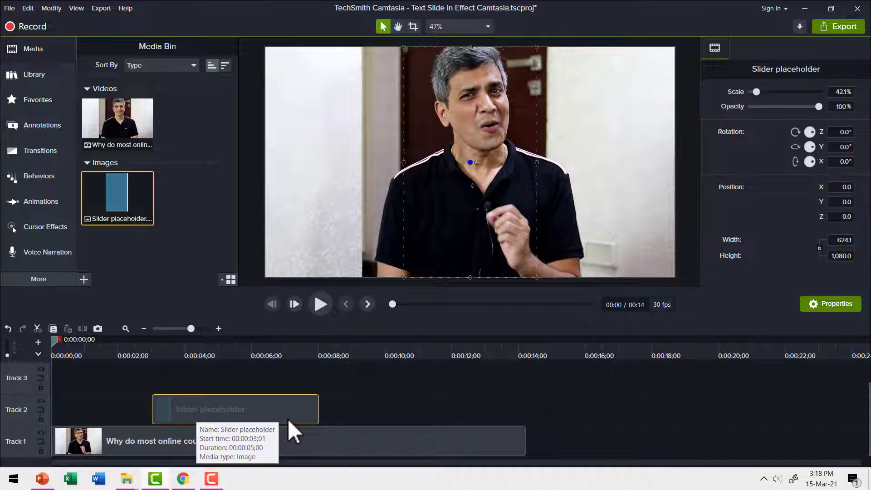
Extend the Track 2 slider clip to about 11 seconds and preview it over the video
{"action": "left_click_drag", "start_coordinate": [319, 409], "coordinate": [432, 405]}
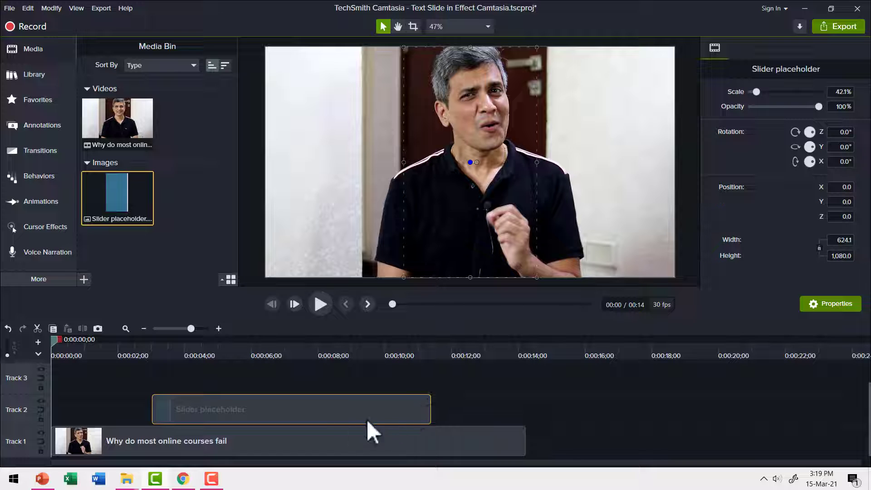
{"action": "left_click", "coordinate": [282, 372]}
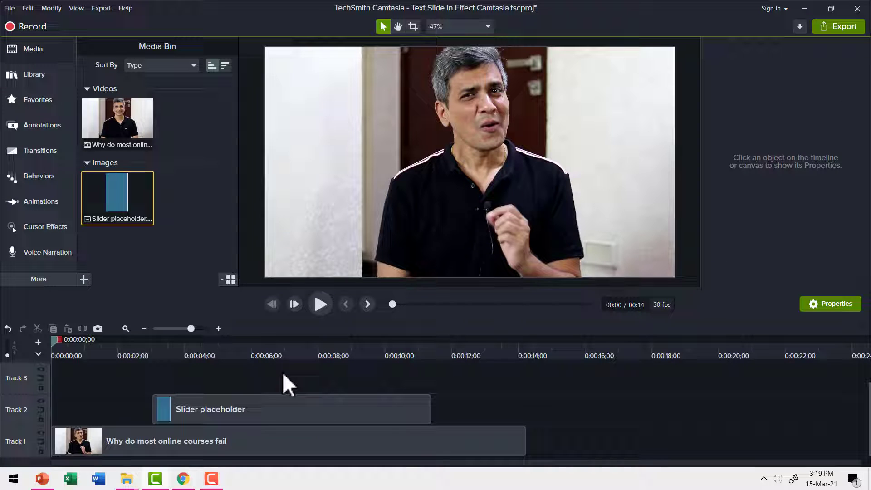
{"action": "left_click_drag", "start_coordinate": [53, 341], "coordinate": [242, 347]}
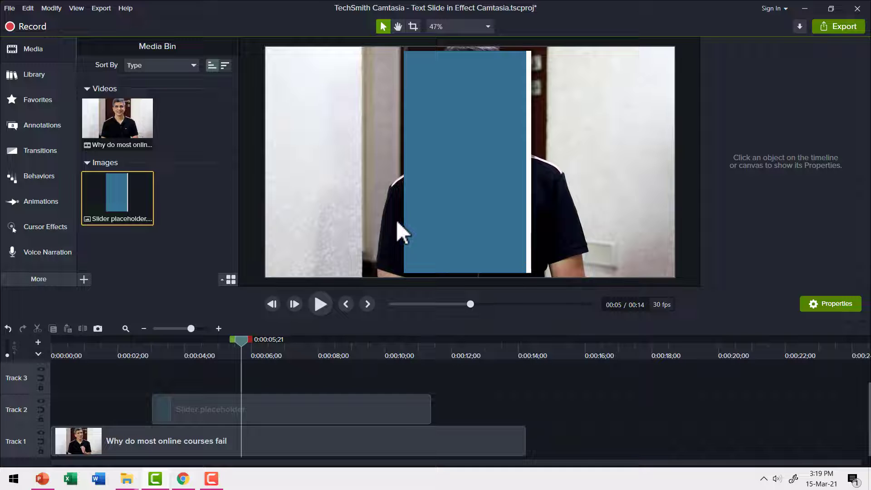
{"action": "left_click_drag", "start_coordinate": [237, 347], "coordinate": [156, 364]}
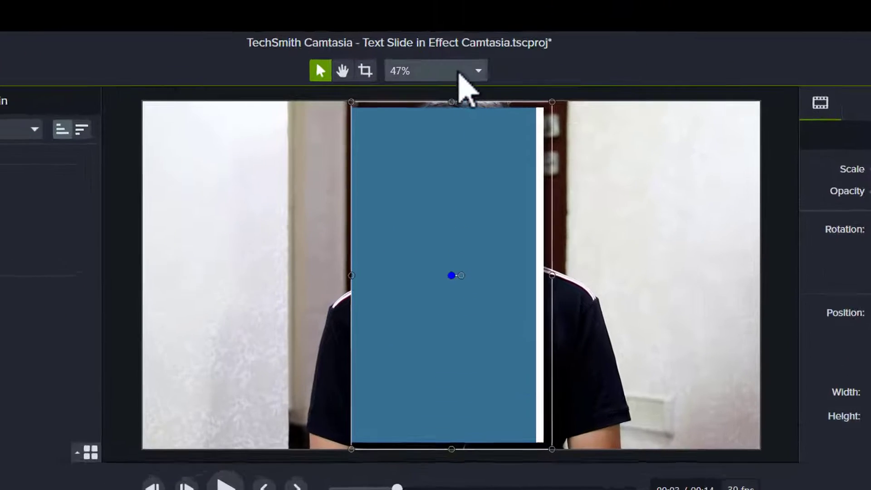
Zoom the canvas to 25% and park the panel off-frame left at 45% scale, X -1,294
{"action": "left_click", "coordinate": [460, 75]}
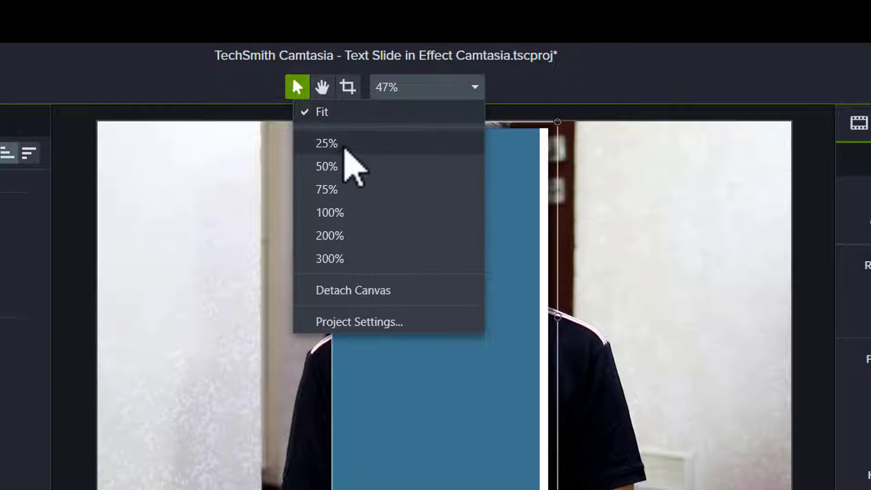
{"action": "left_click", "coordinate": [344, 144]}
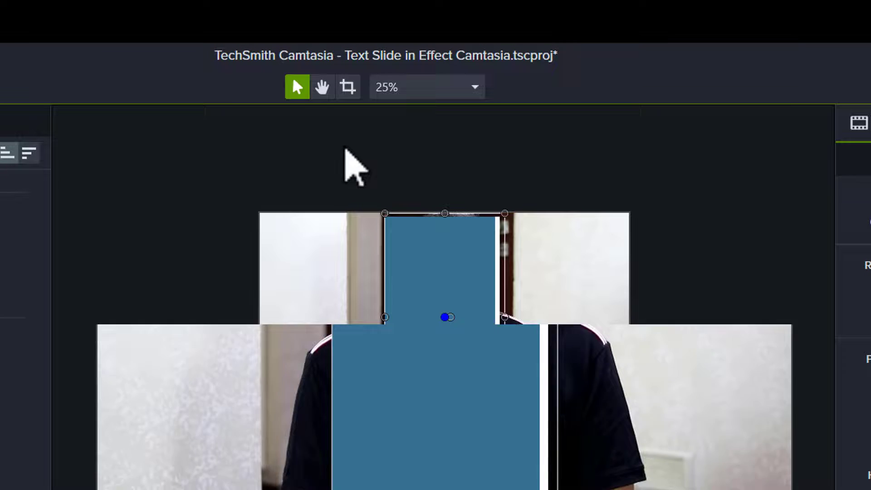
{"action": "left_click_drag", "start_coordinate": [456, 269], "coordinate": [212, 265]}
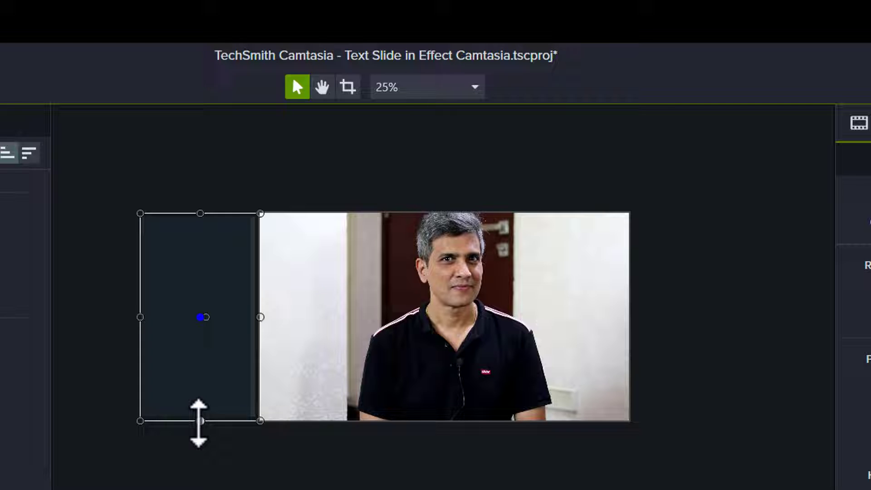
{"action": "left_click_drag", "start_coordinate": [198, 428], "coordinate": [198, 436]}
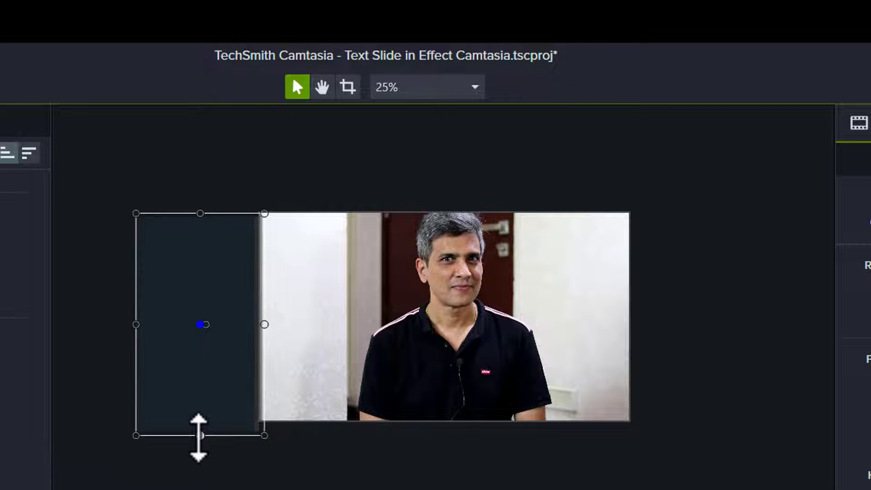
{"action": "left_click_drag", "start_coordinate": [219, 381], "coordinate": [214, 374]}
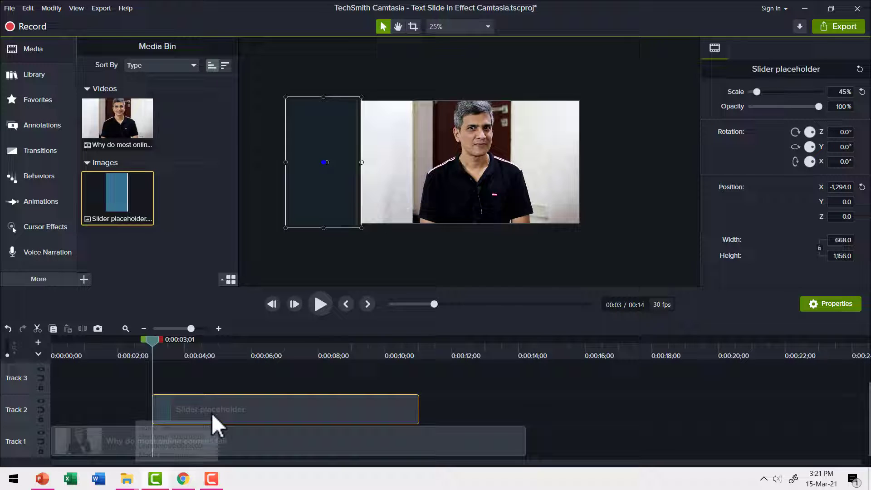
Add the presenter video to the slider selection and apply a Custom animation to both at the 3-second playhead
{"action": "left_click", "coordinate": [196, 446], "text": "ctrl"}
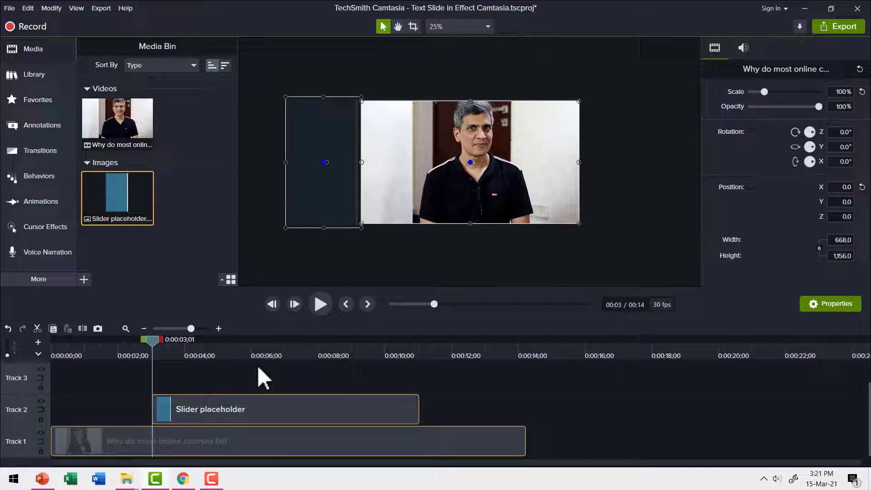
{"action": "left_click", "coordinate": [53, 208]}
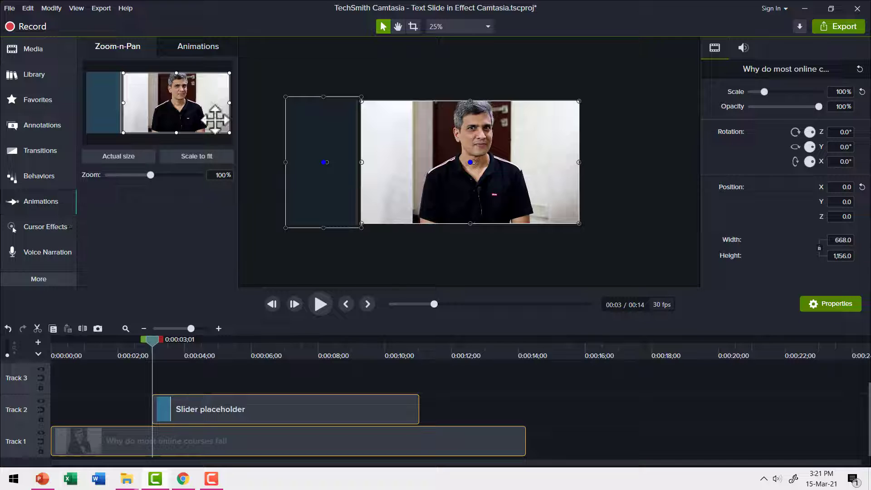
{"action": "left_click", "coordinate": [203, 47]}
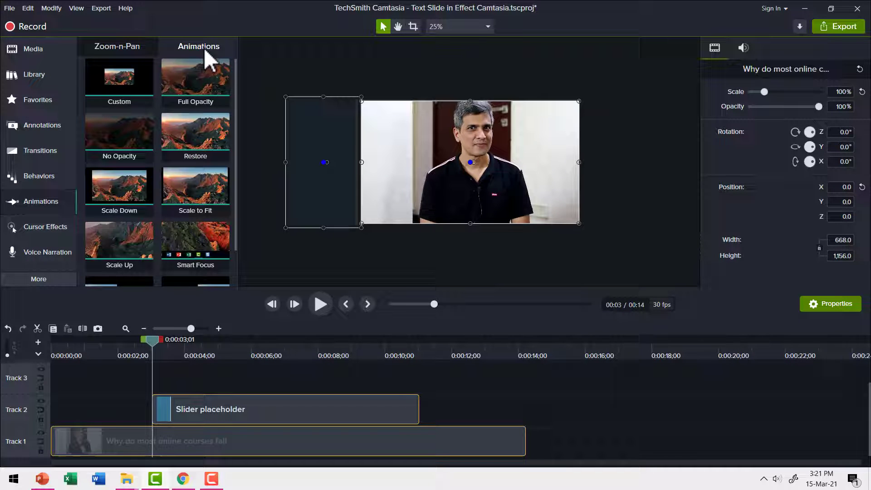
{"action": "left_click_drag", "start_coordinate": [130, 80], "coordinate": [169, 413]}
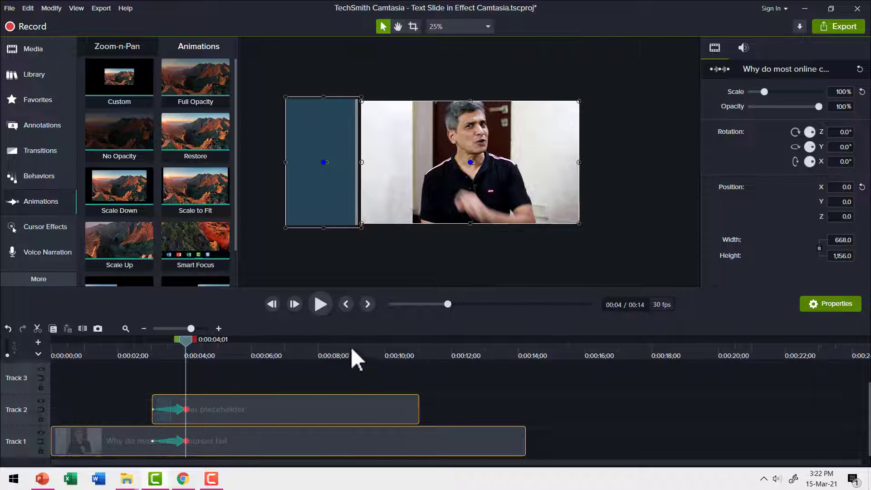
Select the blue slider panel and presenter video together and nudge them right four steps
{"action": "left_click", "coordinate": [382, 275]}
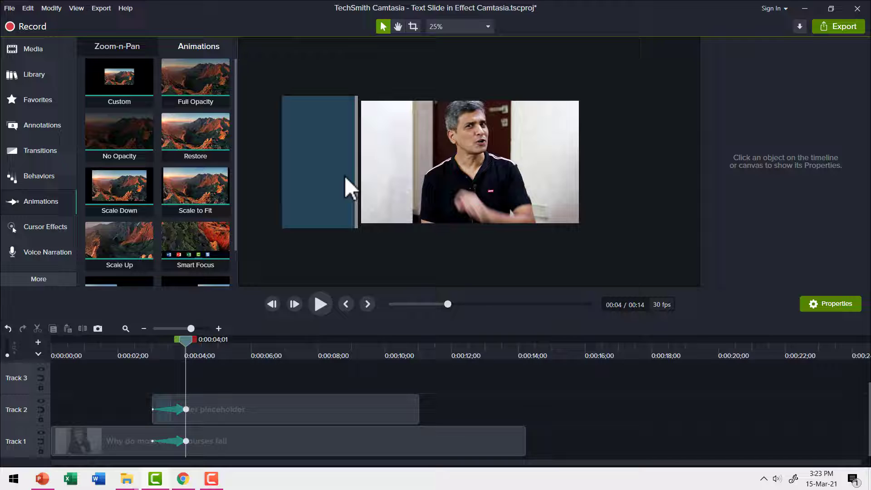
{"action": "left_click", "coordinate": [341, 166]}
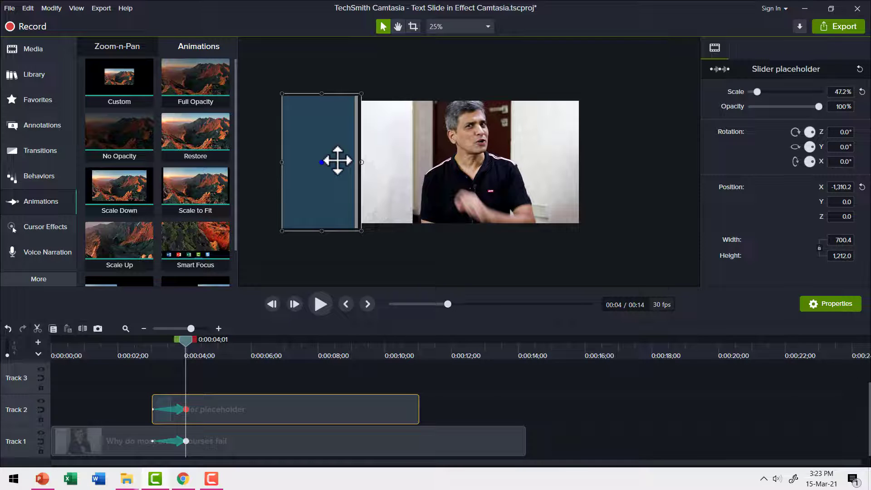
{"action": "left_click", "coordinate": [417, 151], "text": "ctrl"}
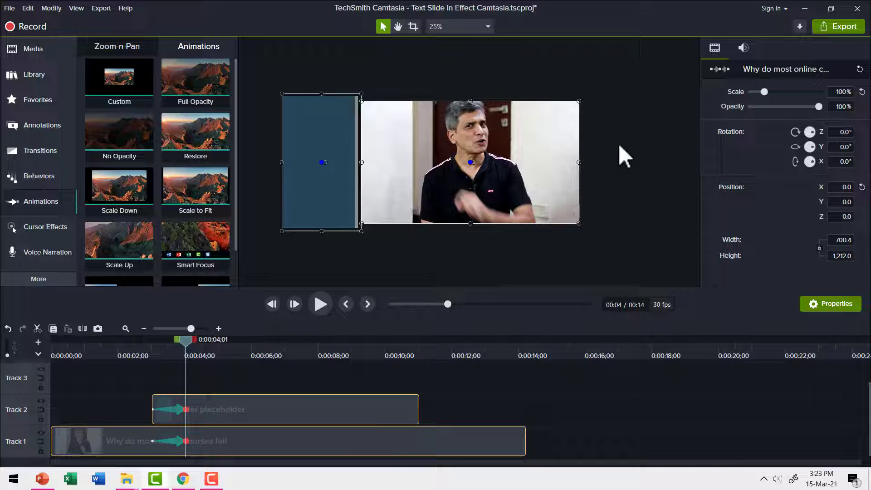
{"action": "key", "text": "Right"}
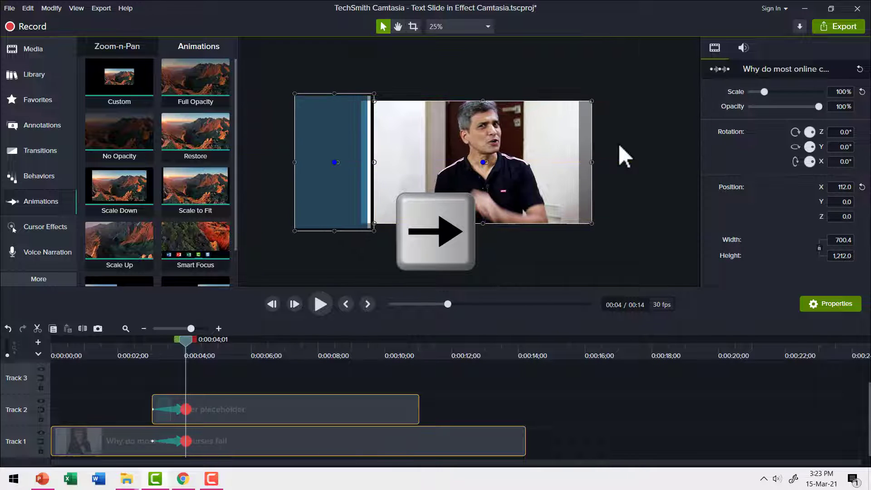
{"action": "key", "text": "Right"}
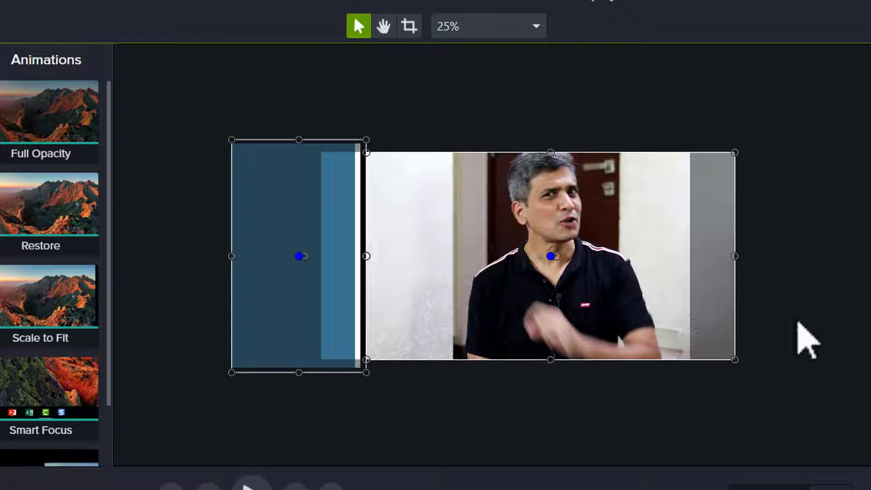
{"action": "key", "text": "Right"}
{"action": "key", "text": "Right"}
{"action": "key", "text": "Right"}
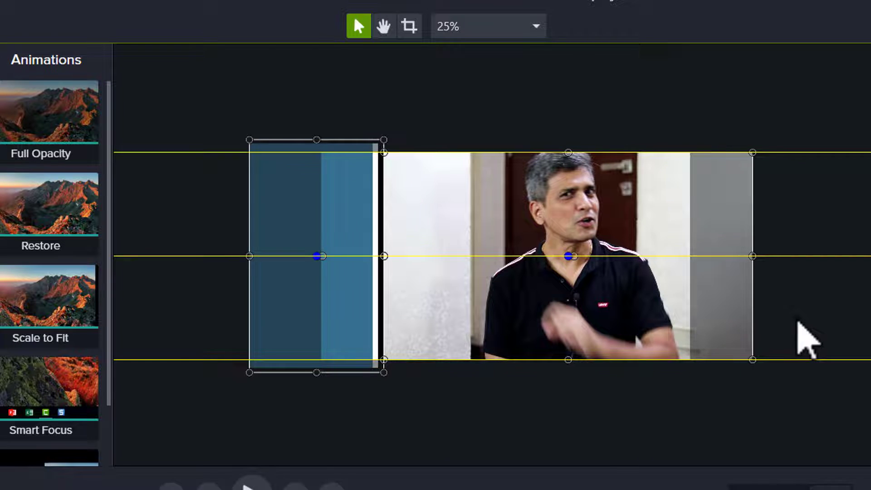
{"action": "key", "text": "Right"}
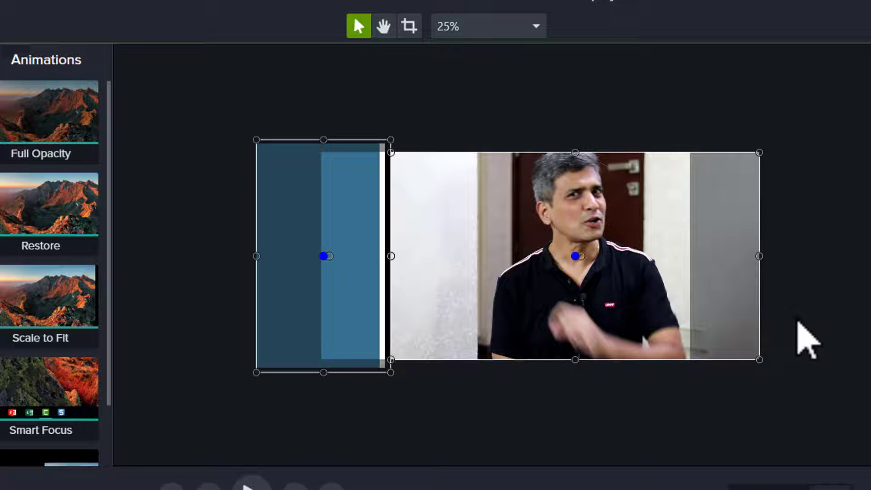
Drag the blue panel alone right to X -610 so it meets the presenter video
{"action": "left_click", "coordinate": [799, 342]}
{"action": "left_click", "coordinate": [354, 252]}
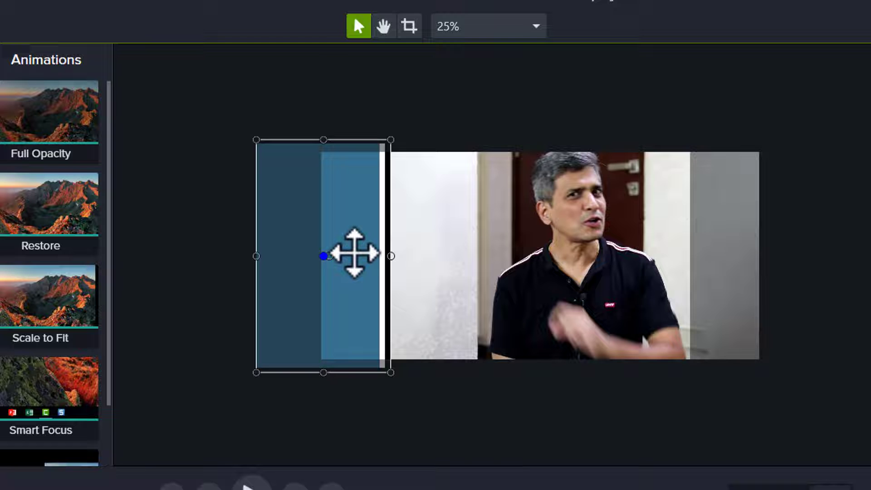
{"action": "left_click_drag", "start_coordinate": [354, 253], "coordinate": [420, 253]}
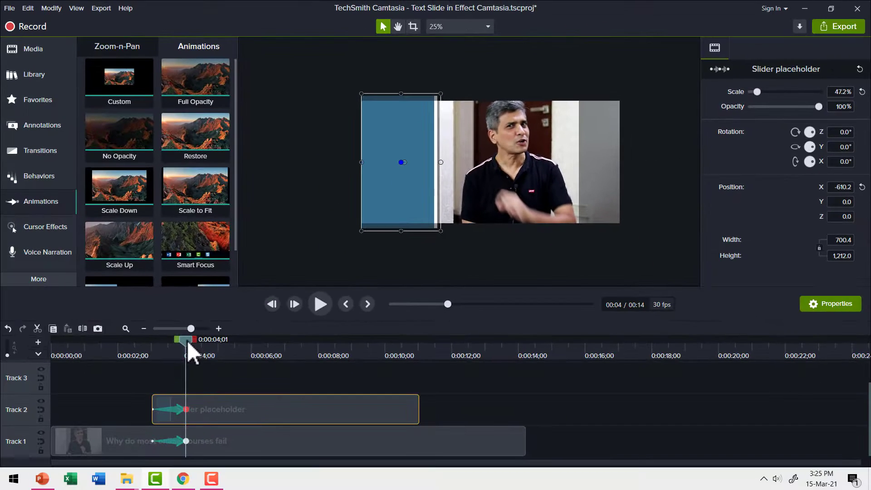
Add a Restore animation at about 11 seconds to the presenter video clip
{"action": "left_click_drag", "start_coordinate": [186, 356], "coordinate": [420, 362]}
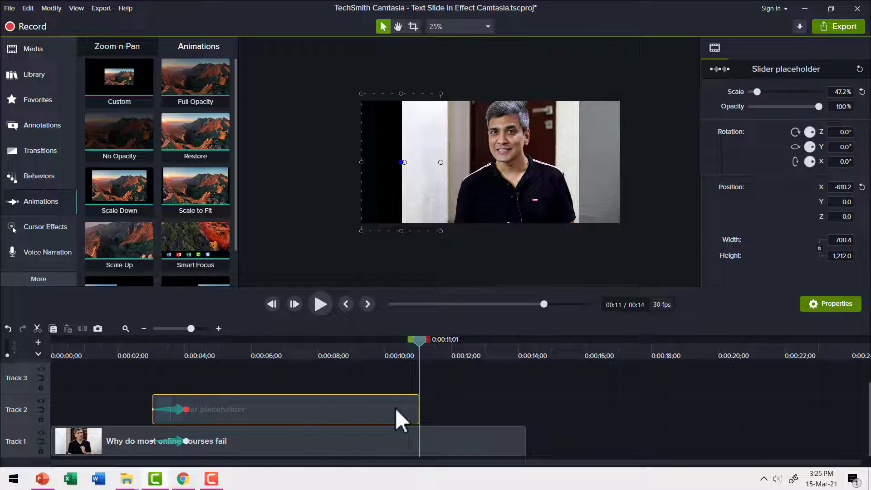
{"action": "left_click", "coordinate": [379, 441]}
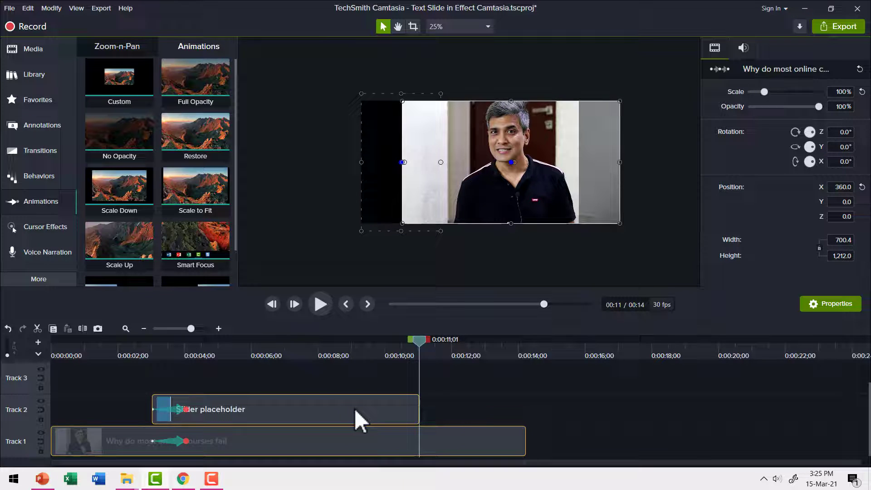
{"action": "left_click_drag", "start_coordinate": [188, 132], "coordinate": [416, 429]}
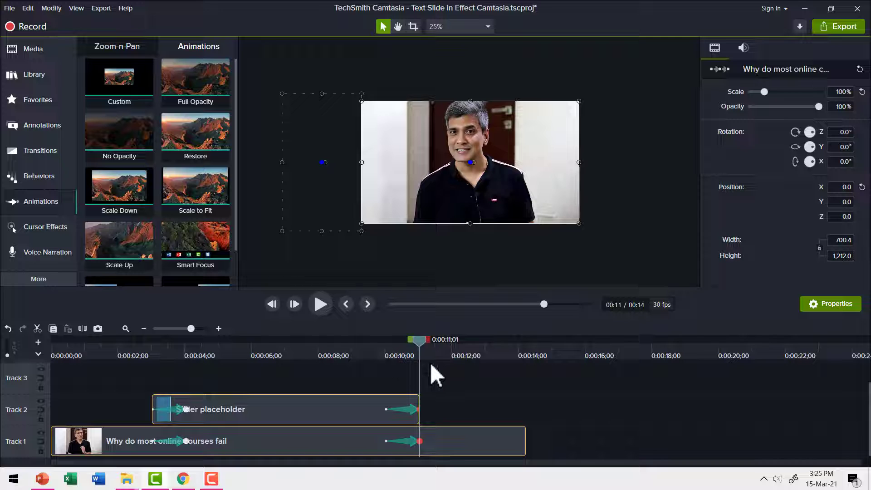
Preview the slide-out from about 0:09, then return the playhead to the 4-second mark
{"action": "left_click_drag", "start_coordinate": [419, 341], "coordinate": [363, 348]}
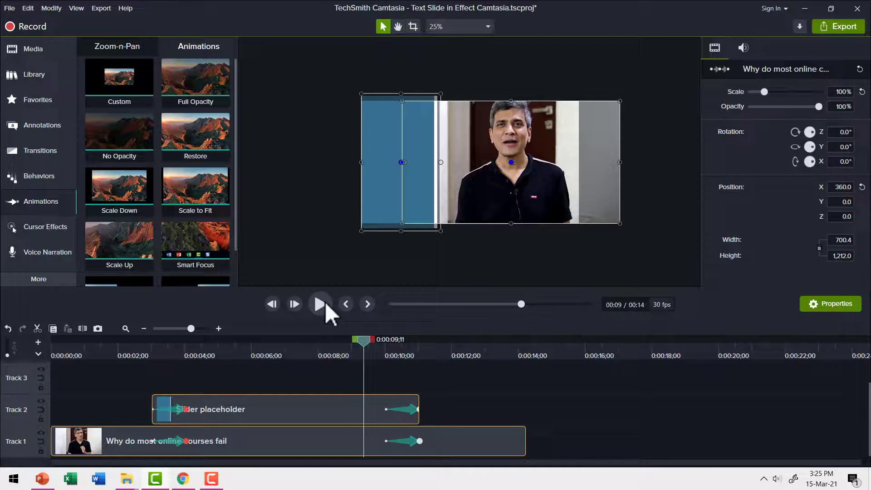
{"action": "left_click", "coordinate": [326, 305]}
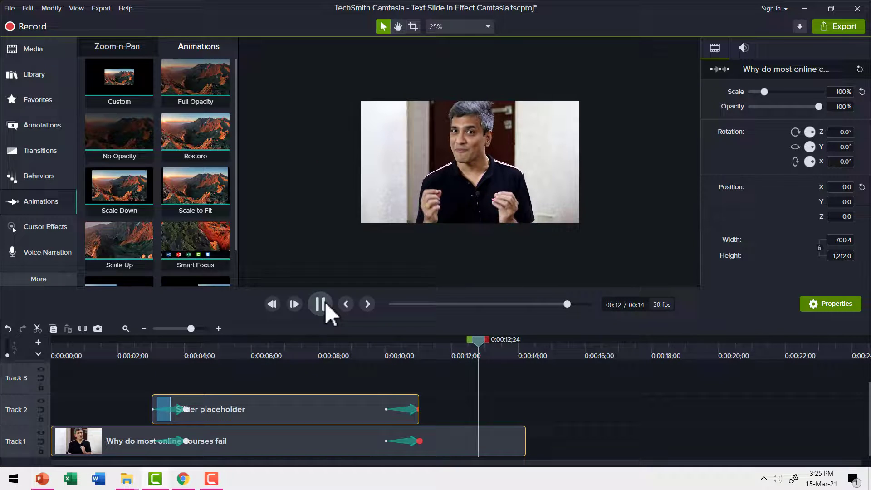
{"action": "left_click", "coordinate": [321, 304]}
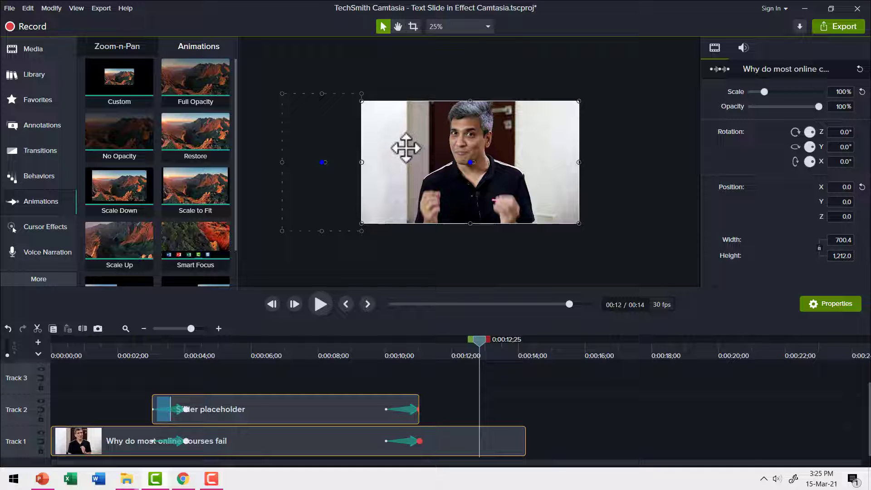
{"action": "mouse_move", "coordinate": [193, 353]}
{"action": "left_mouse_down"}
{"action": "mouse_move", "coordinate": [205, 358]}
{"action": "mouse_move", "coordinate": [186, 355]}
{"action": "left_mouse_up"}
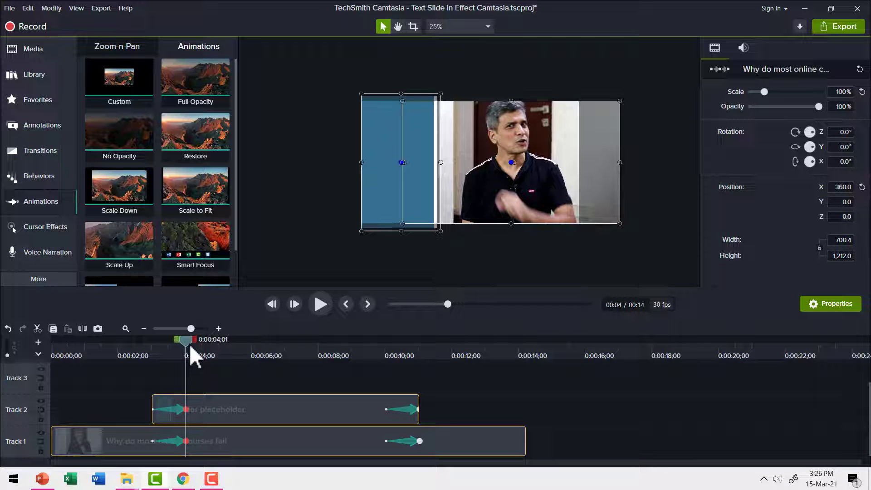
Drop a plain text callout onto the blue panel and set the canvas zoom to Fit
{"action": "left_click", "coordinate": [44, 129]}
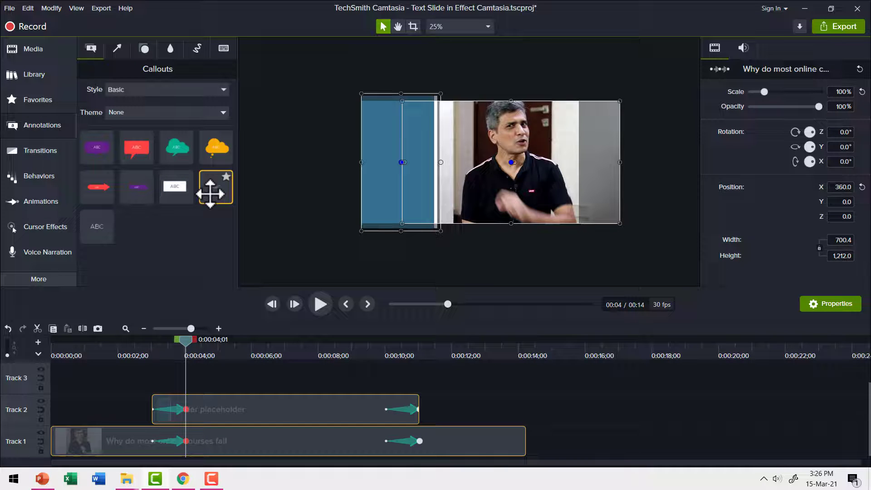
{"action": "left_click_drag", "start_coordinate": [210, 193], "coordinate": [401, 148]}
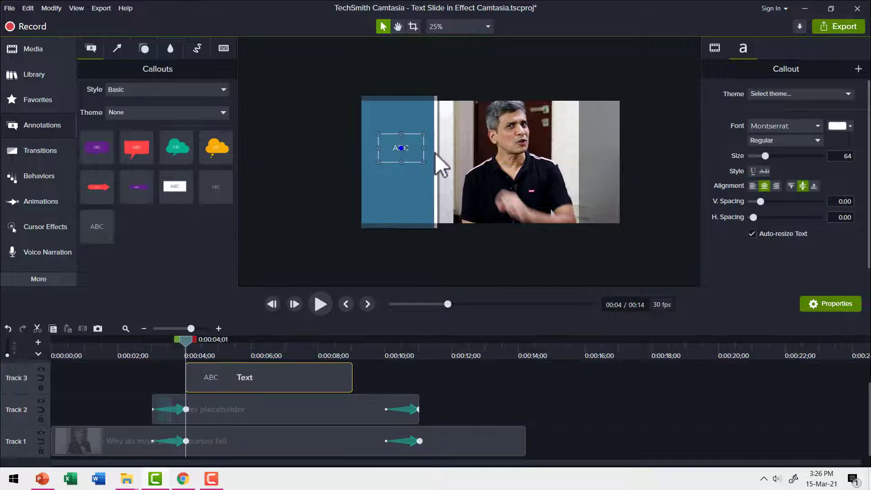
{"action": "left_click", "coordinate": [456, 24]}
{"action": "left_click", "coordinate": [404, 42]}
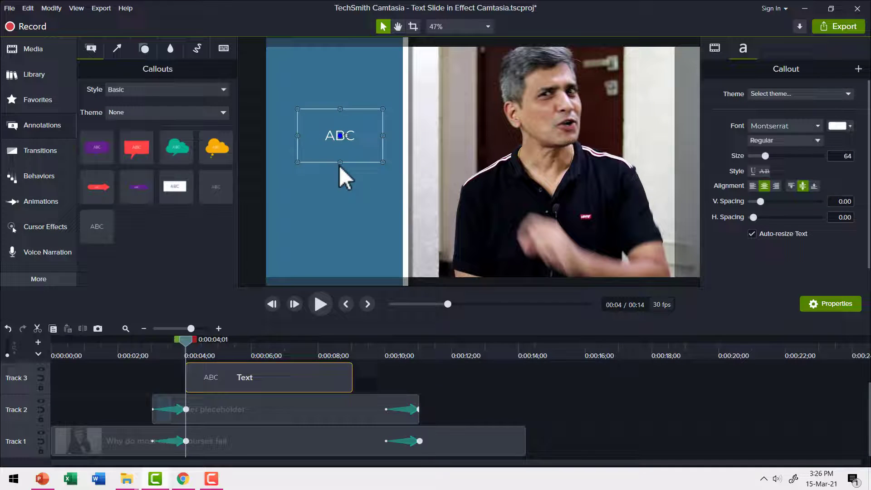
Make the callout read 'Write your text' at size 103, lower it, and extend it to 6 seconds
{"action": "double_click", "coordinate": [327, 137]}
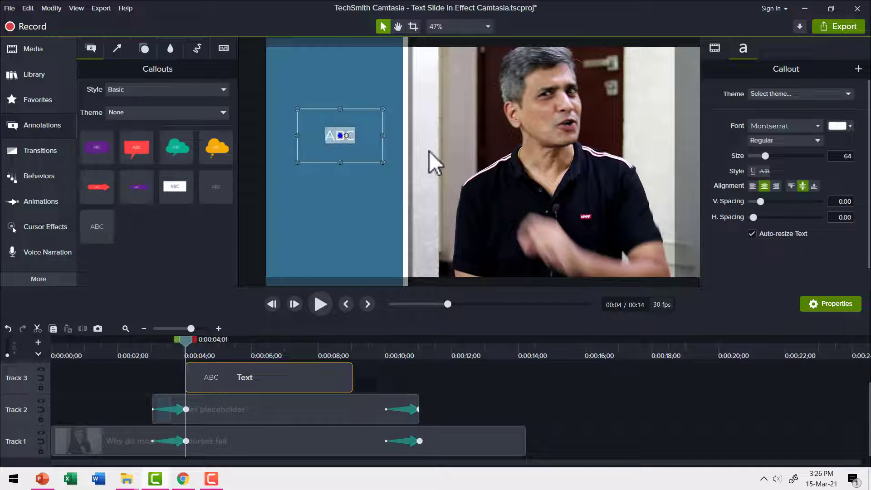
{"action": "type", "text": "Write y"}
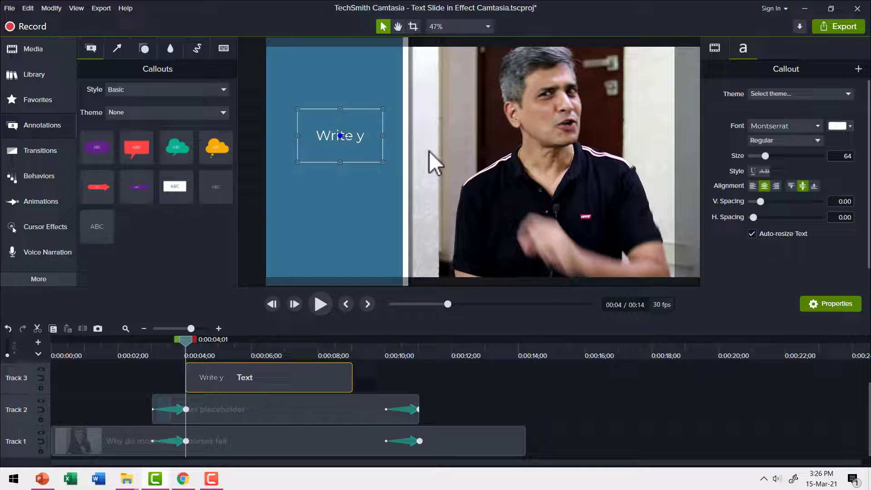
{"action": "type", "text": "our text"}
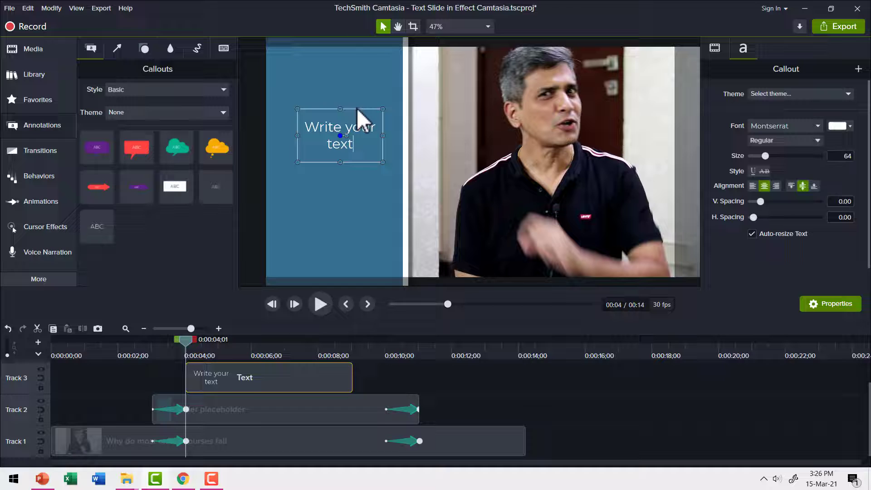
{"action": "left_click_drag", "start_coordinate": [297, 162], "coordinate": [275, 184]}
{"action": "left_click_drag", "start_coordinate": [359, 183], "coordinate": [357, 206]}
{"action": "left_click_drag", "start_coordinate": [352, 377], "coordinate": [386, 379]}
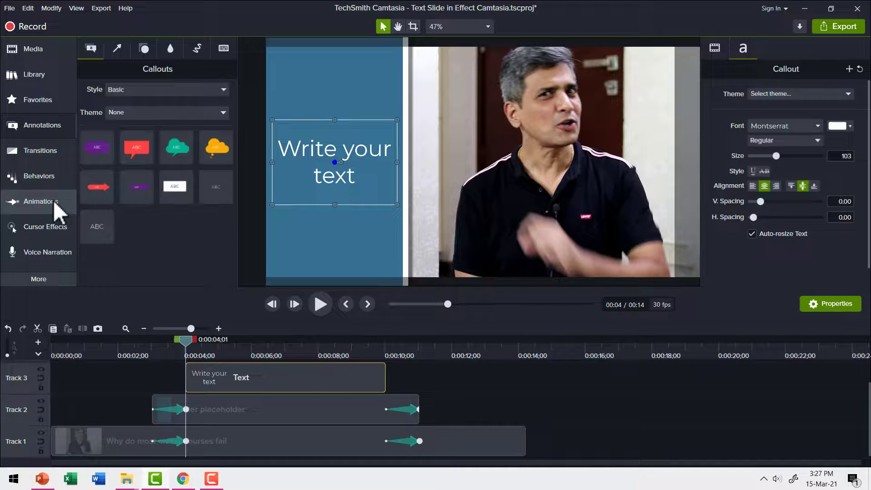
Put 1-second Fade transitions on both ends of the Track 3 text clip, then scrub to about 0:02
{"action": "left_click", "coordinate": [45, 146]}
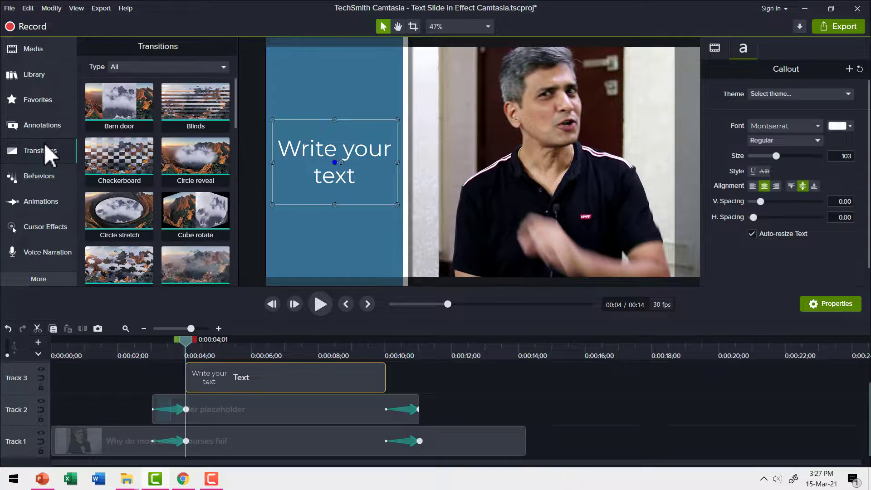
{"action": "scroll", "coordinate": [191, 222], "scroll_direction": "down", "scroll_amount": 1}
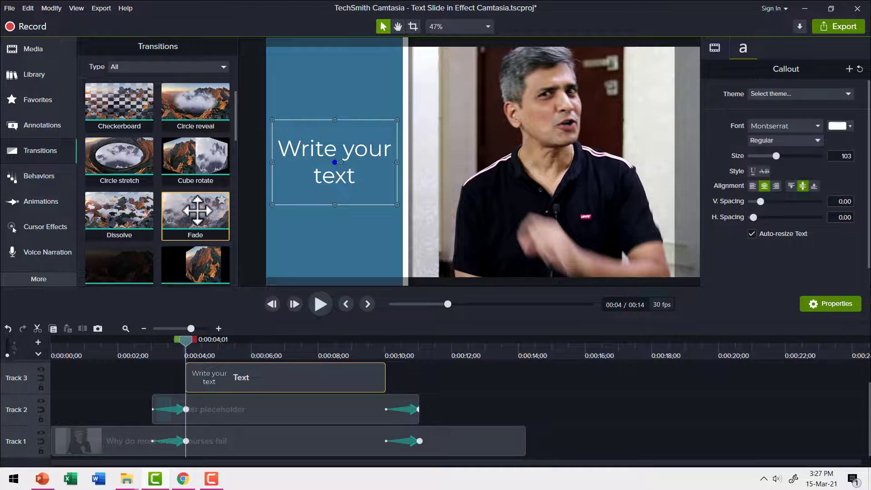
{"action": "left_click_drag", "start_coordinate": [197, 210], "coordinate": [262, 379]}
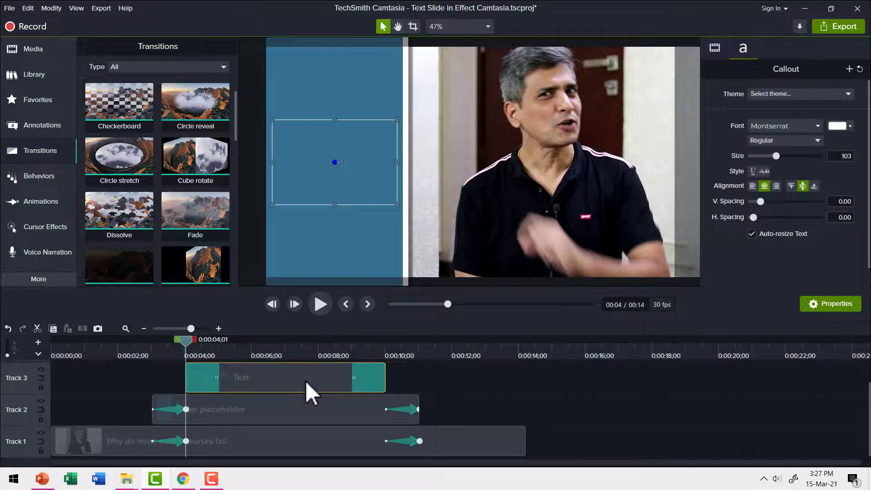
{"action": "left_click_drag", "start_coordinate": [202, 348], "coordinate": [120, 349]}
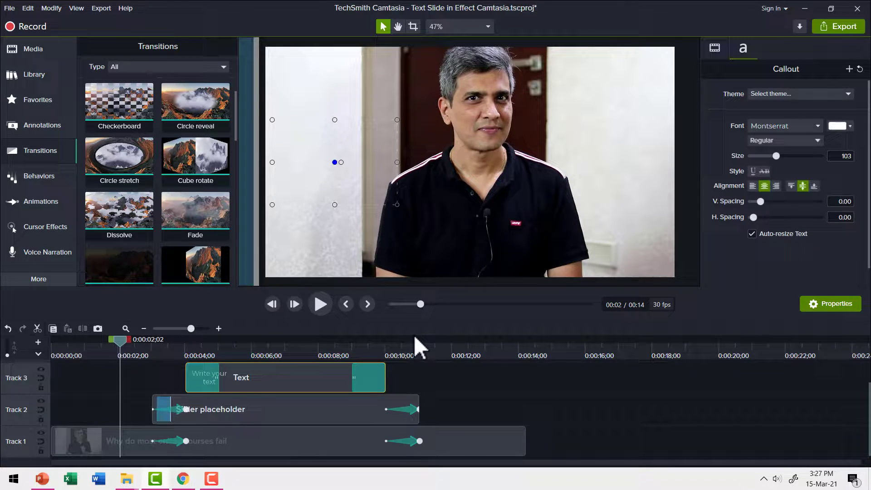
{"action": "left_click", "coordinate": [323, 307]}
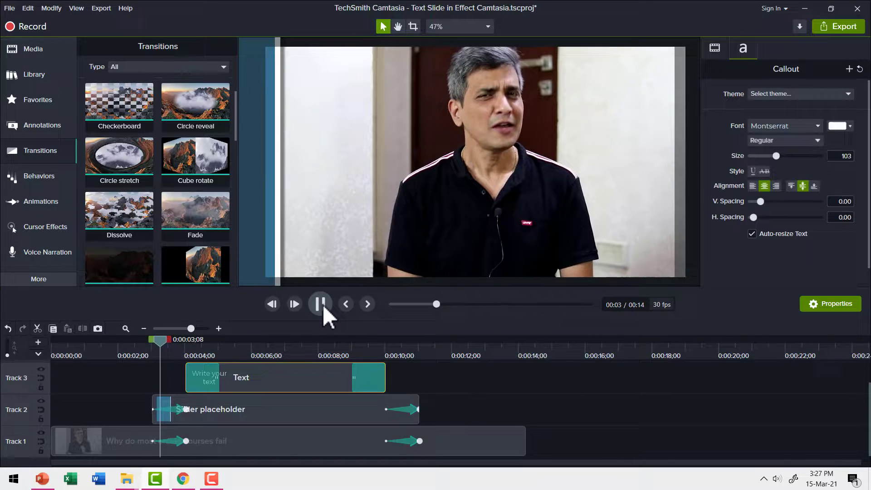